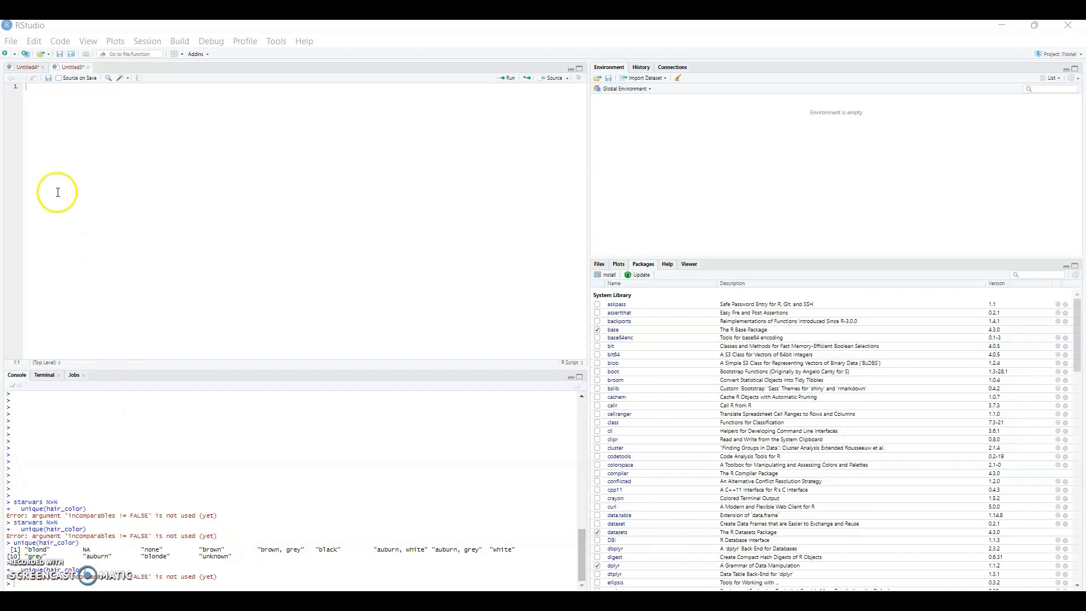
Import the SPSS file "factoranalyse ttt Dataset" from the baspss folder as a dataset
{"action": "left_click", "coordinate": [11, 41]}
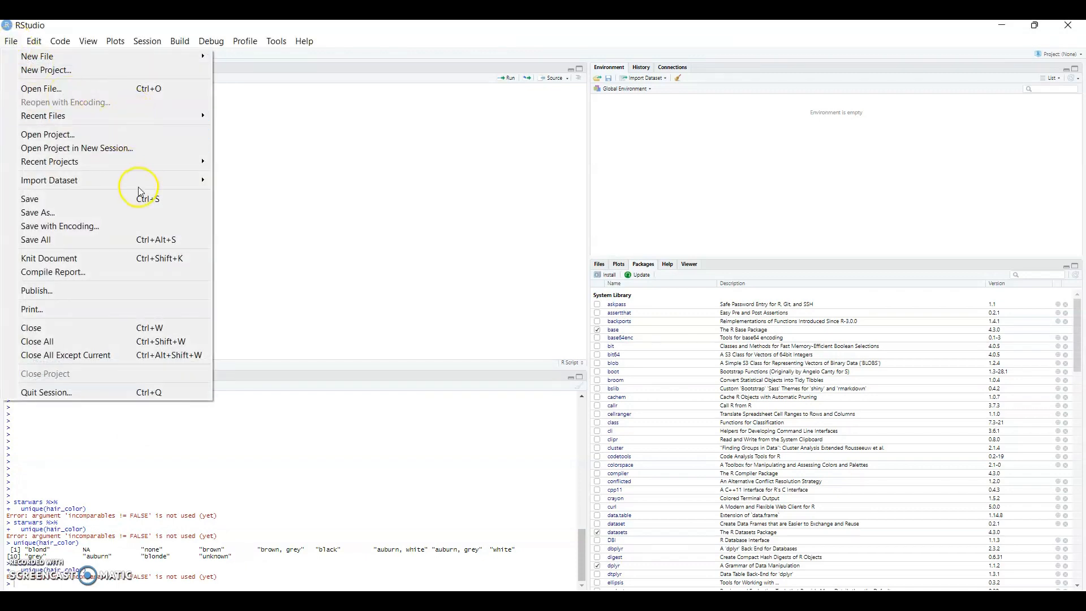
{"action": "mouse_move", "coordinate": [151, 180]}
{"action": "left_click", "coordinate": [269, 230]}
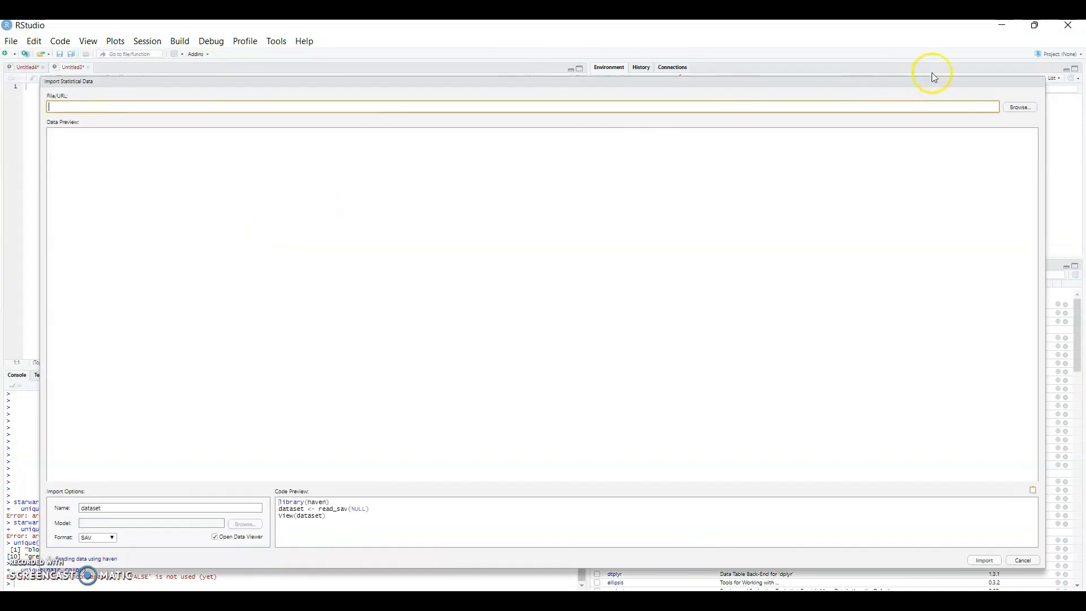
{"action": "left_click", "coordinate": [1022, 108]}
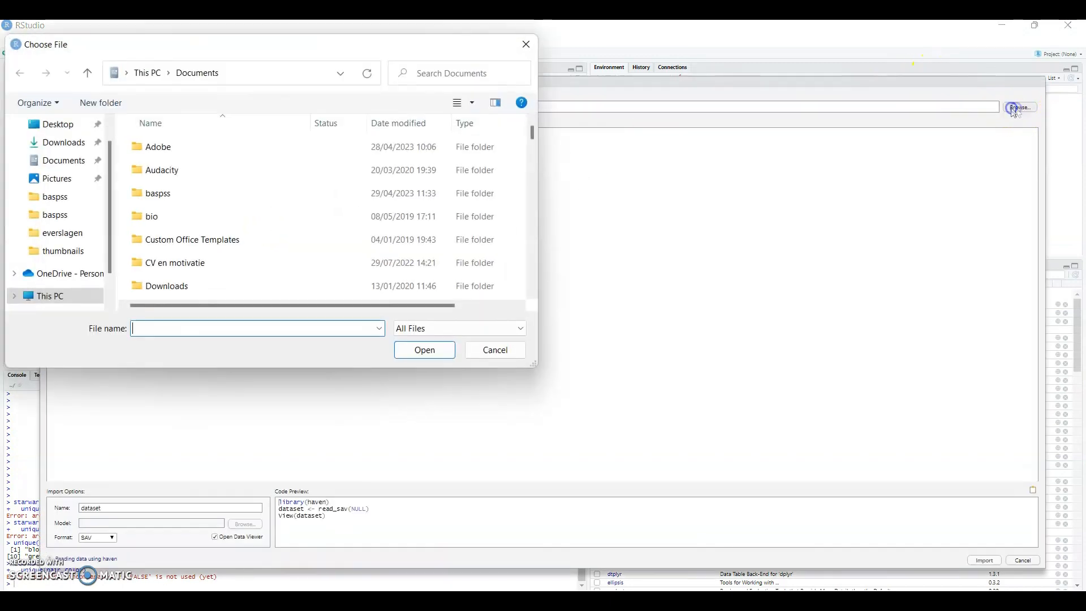
{"action": "left_click", "coordinate": [84, 217]}
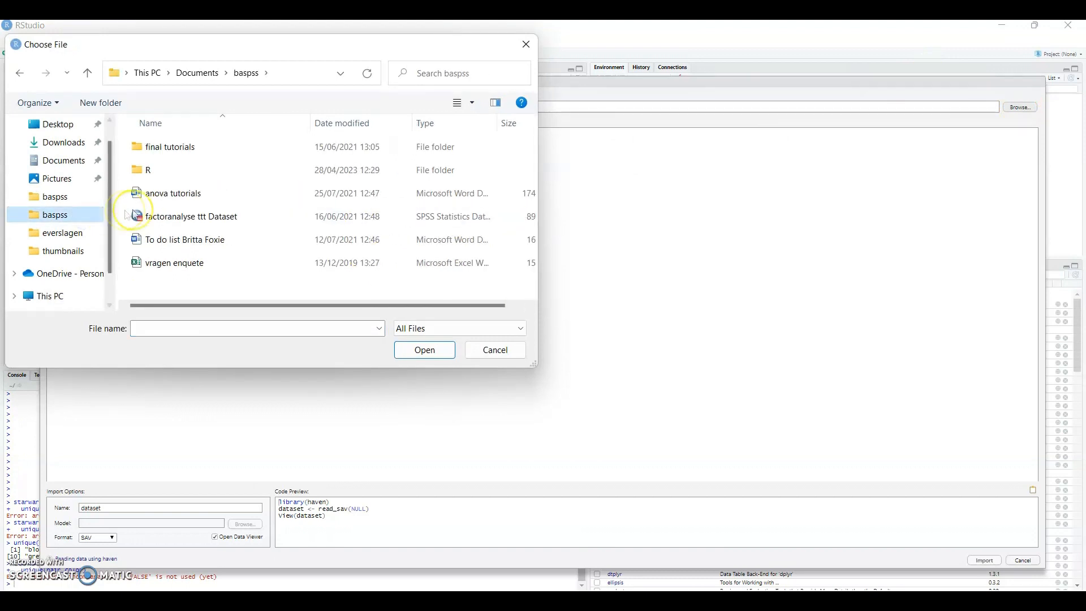
{"action": "double_click", "coordinate": [205, 221]}
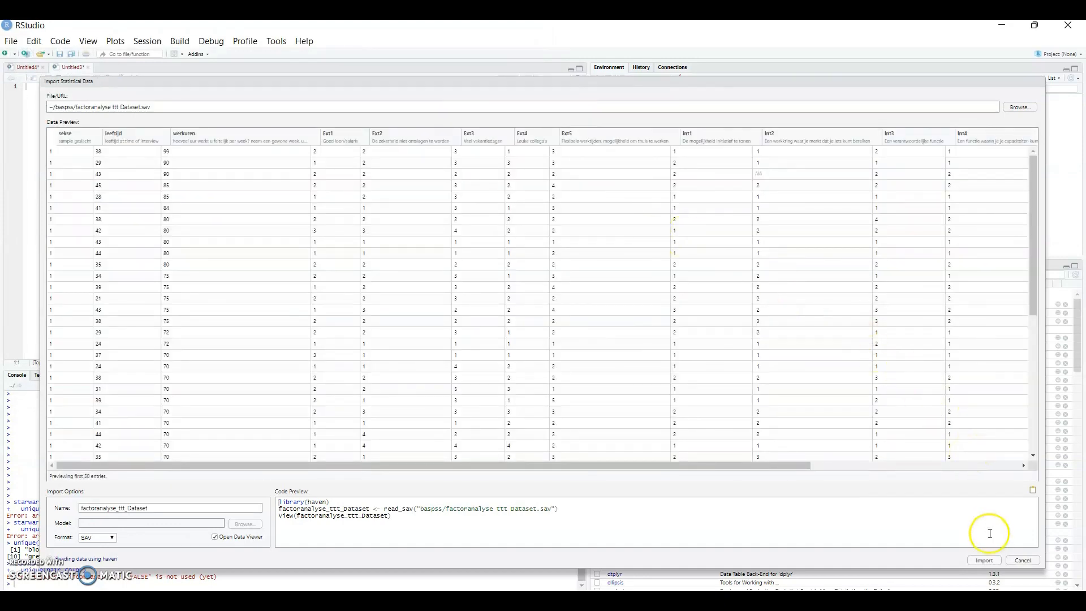
{"action": "left_click", "coordinate": [992, 561]}
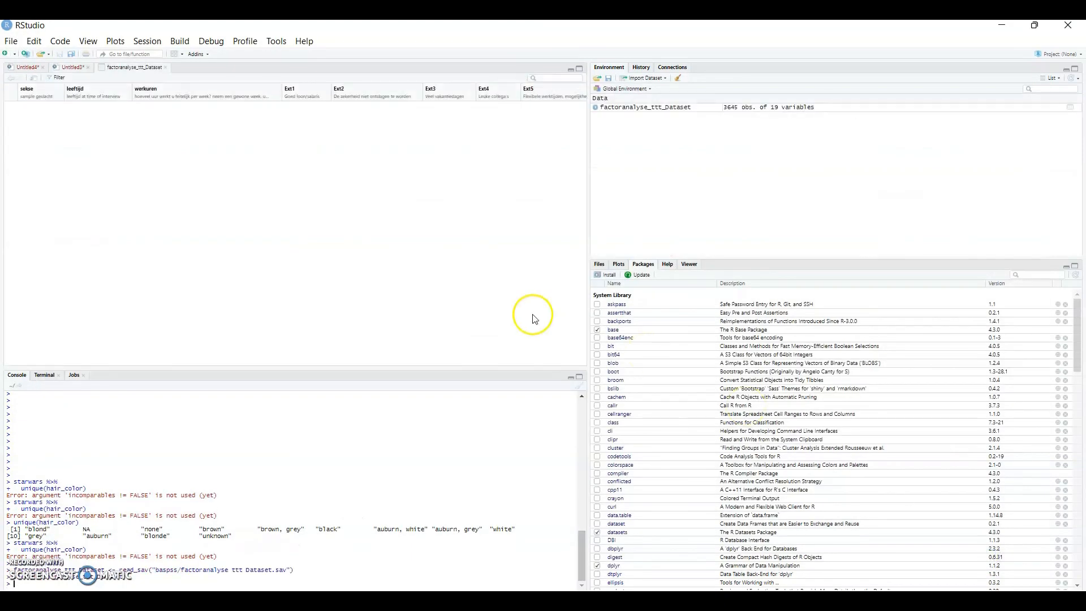
Look through the columns of the imported factoranalyse_ttt_Dataset and close its data view
{"action": "scroll", "coordinate": [327, 223], "scroll_direction": "right", "scroll_amount": 5}
{"action": "scroll", "coordinate": [327, 224], "scroll_direction": "left", "scroll_amount": 5}
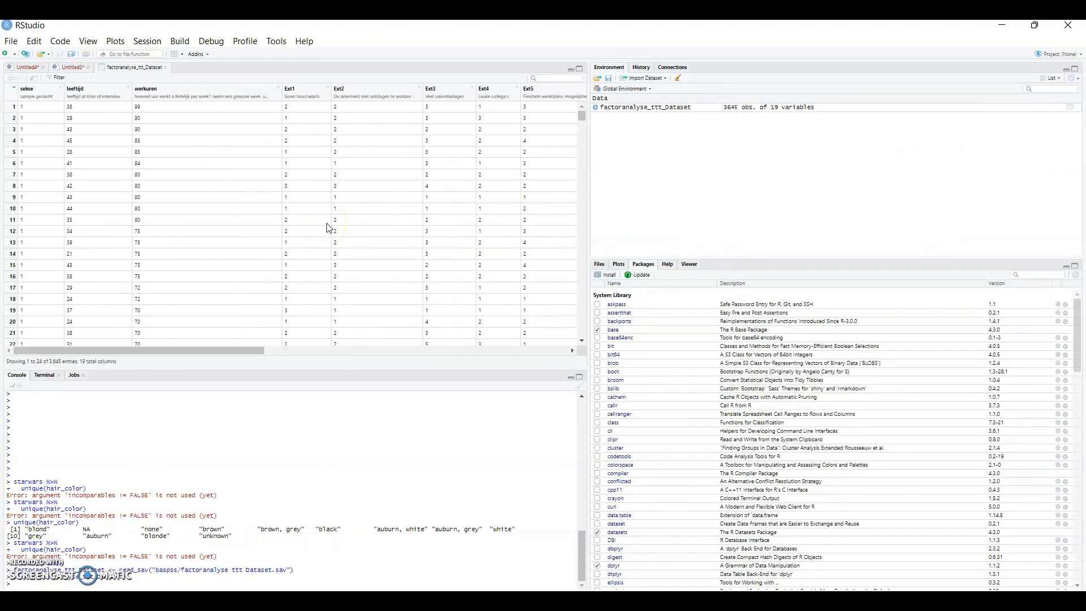
{"action": "left_click", "coordinate": [165, 68]}
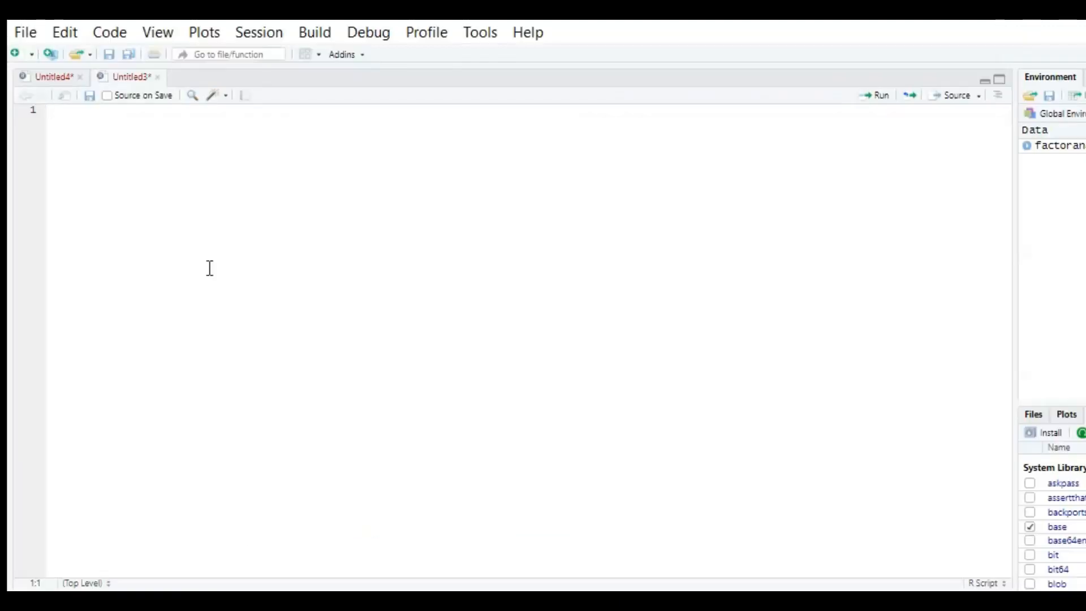
{"action": "type", "text": "install"}
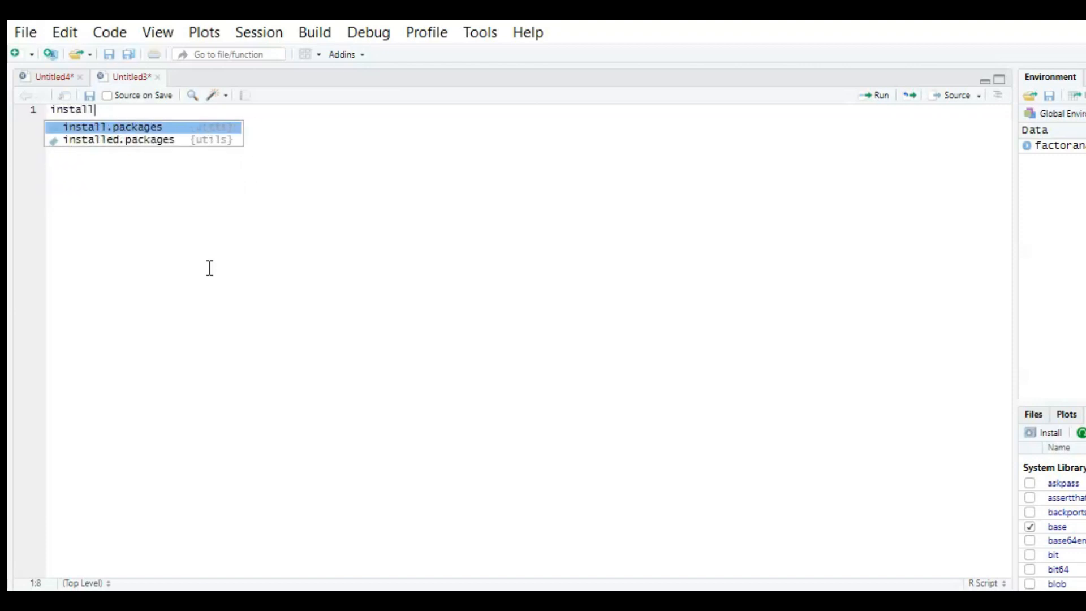
{"action": "key", "text": "Tab"}
{"action": "type", "text": "tidyvers"}
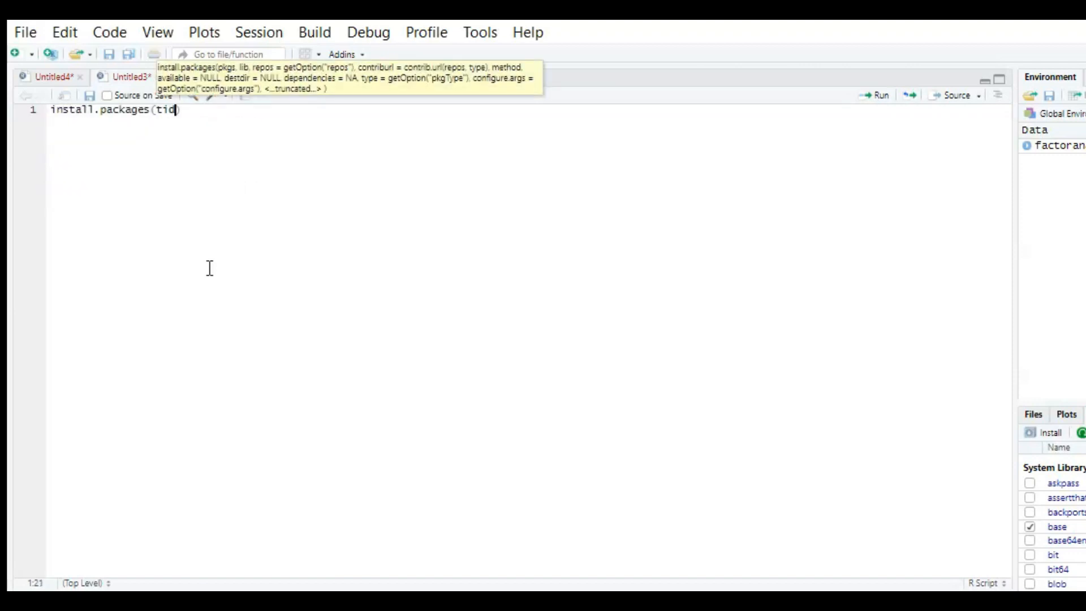
{"action": "type", "text": "e\""}
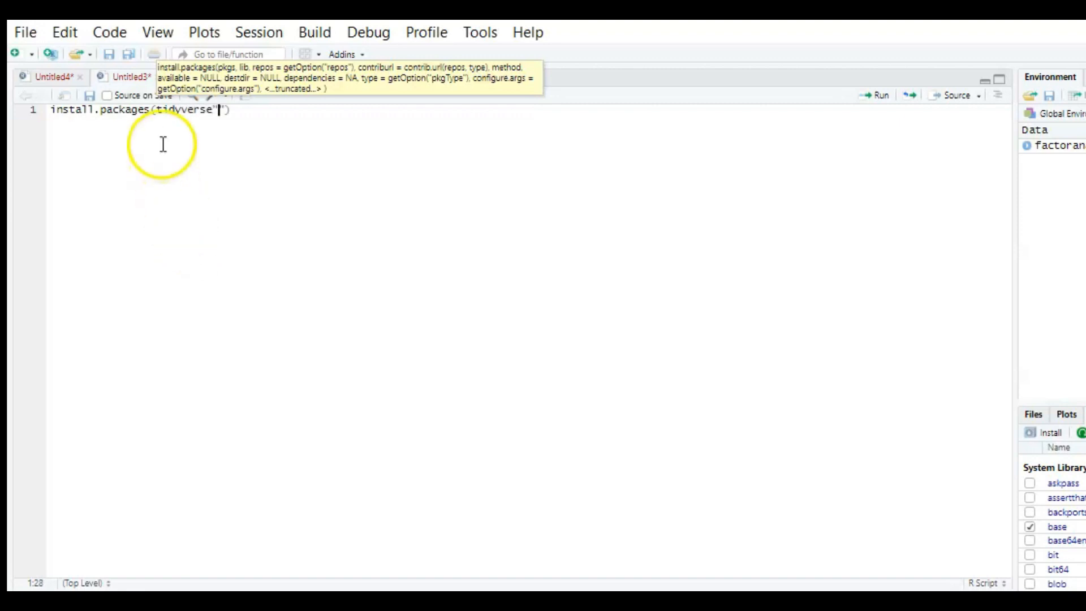
{"action": "left_click", "coordinate": [155, 112]}
{"action": "type", "text": "\""}
{"action": "key", "text": "End"}
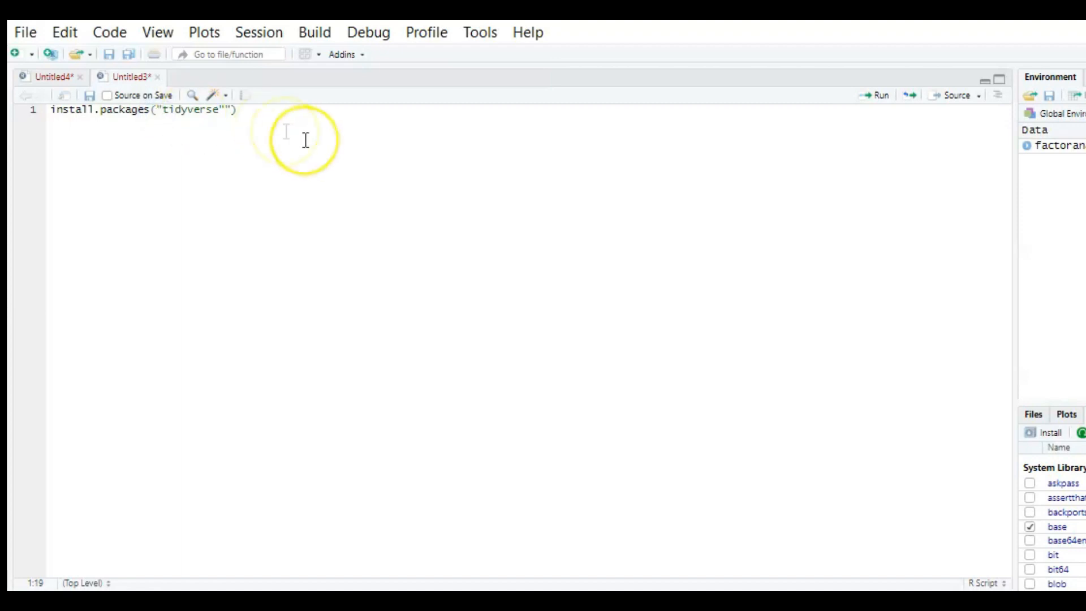
{"action": "left_click_drag", "start_coordinate": [236, 136], "coordinate": [45, 112]}
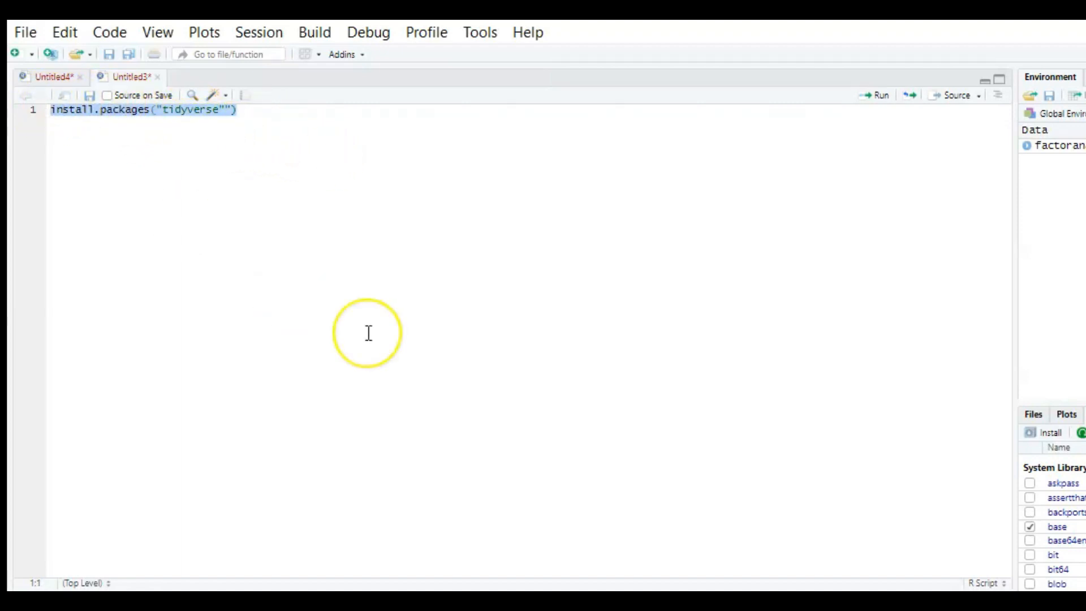
{"action": "key", "text": "BackSpace"}
Load the tidyverse package by adding and running library(tidyverse) on the script's first line
{"action": "type", "text": "library("}
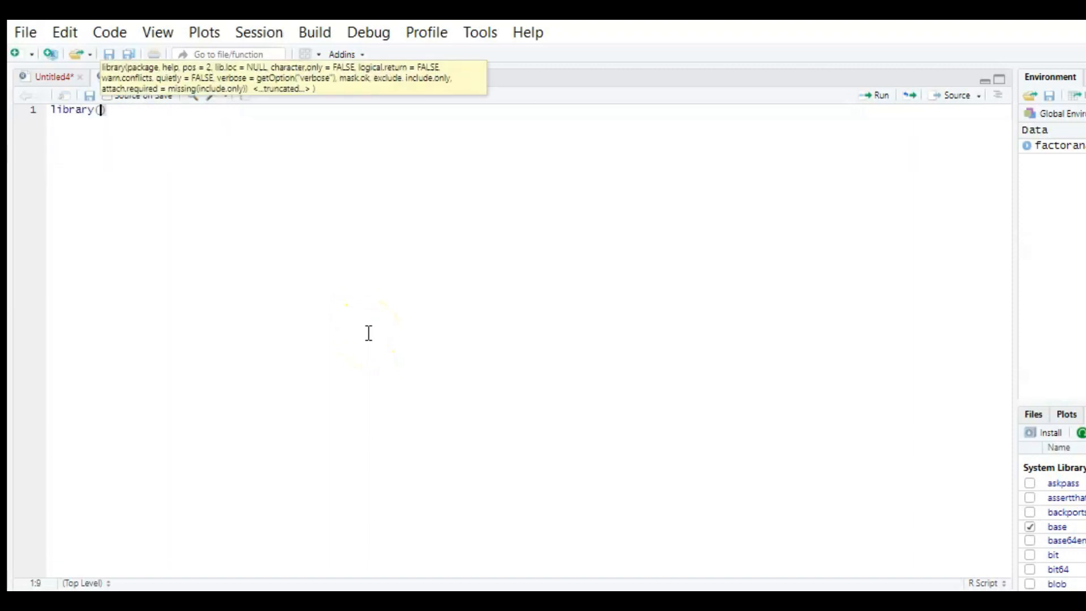
{"action": "type", "text": "tidyverse)"}
{"action": "key", "text": "Return"}
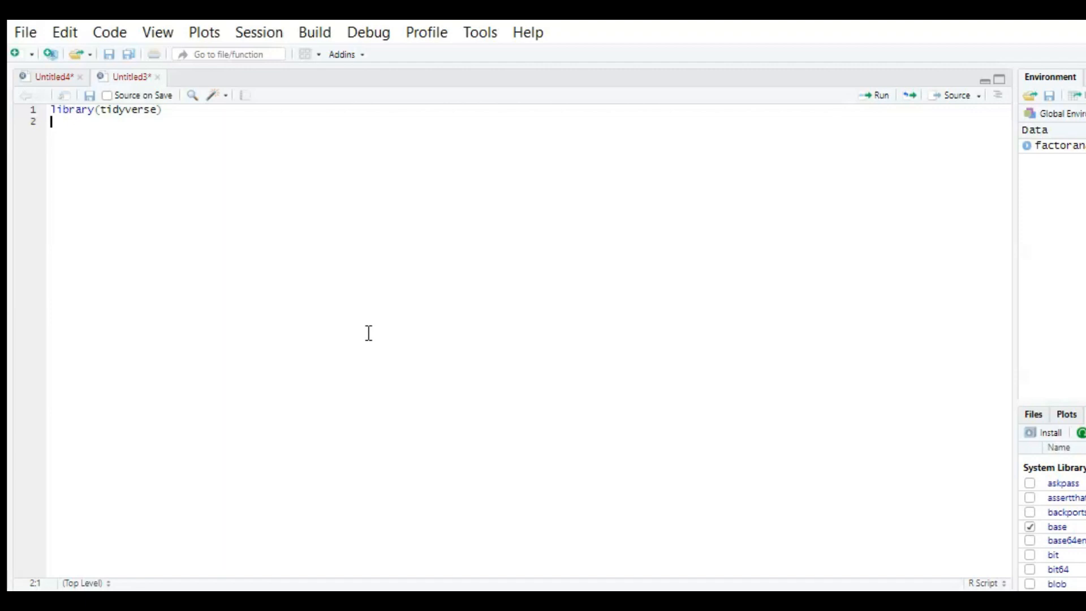
Add View(starwars) to the script below a blank line and run it to open the dataset
{"action": "key", "text": "Return"}
{"action": "type", "text": "View("}
{"action": "type", "text": "starwars"}
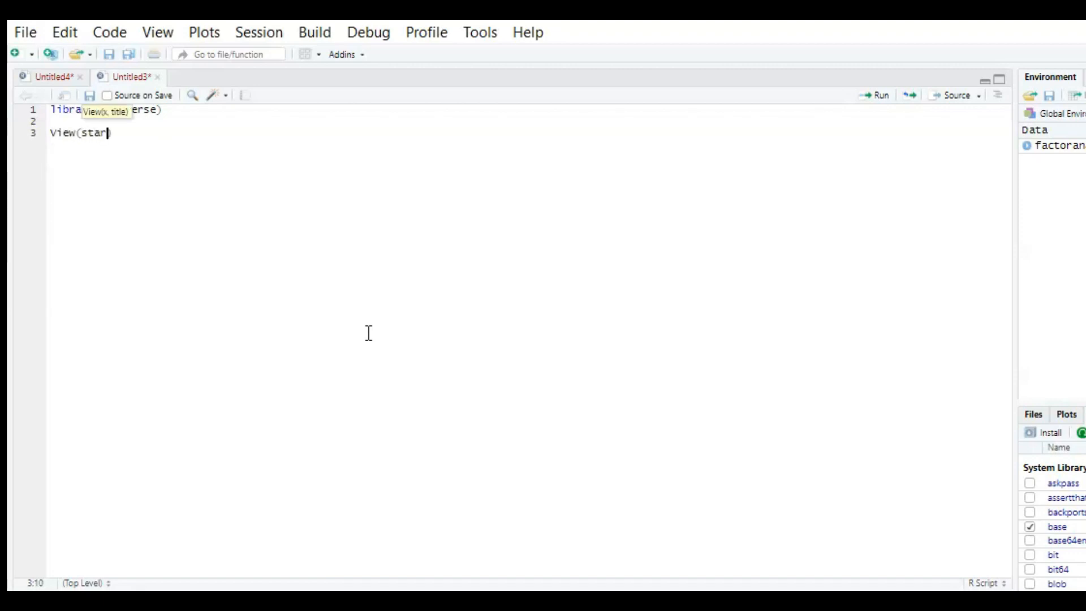
{"action": "key", "text": "ctrl+Return"}
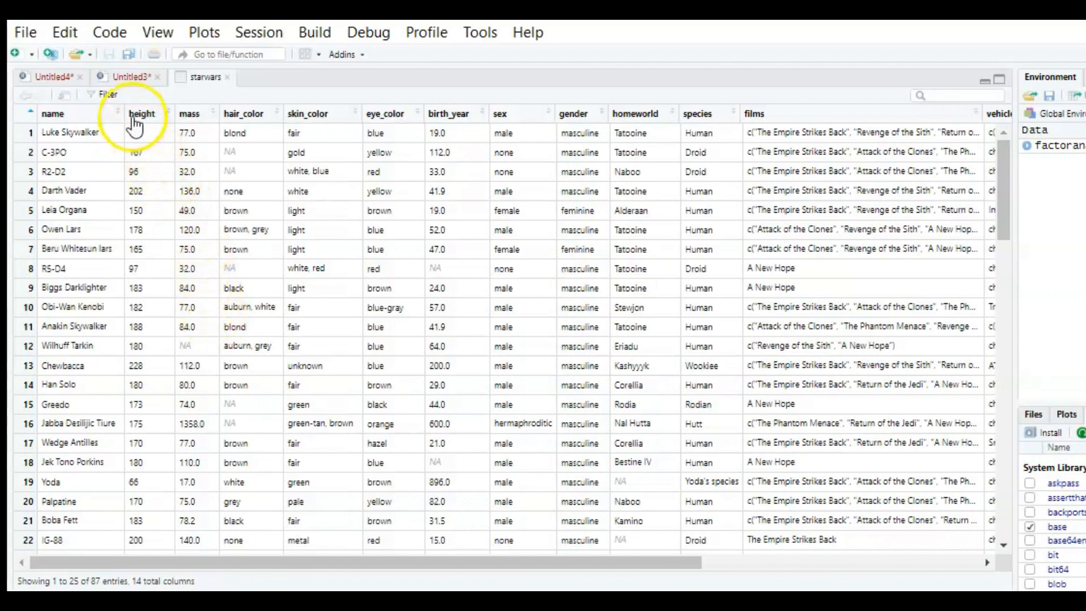
Return to the Untitled3 script, then add and run glimpse(starwars) below the View line
{"action": "left_click", "coordinate": [128, 78]}
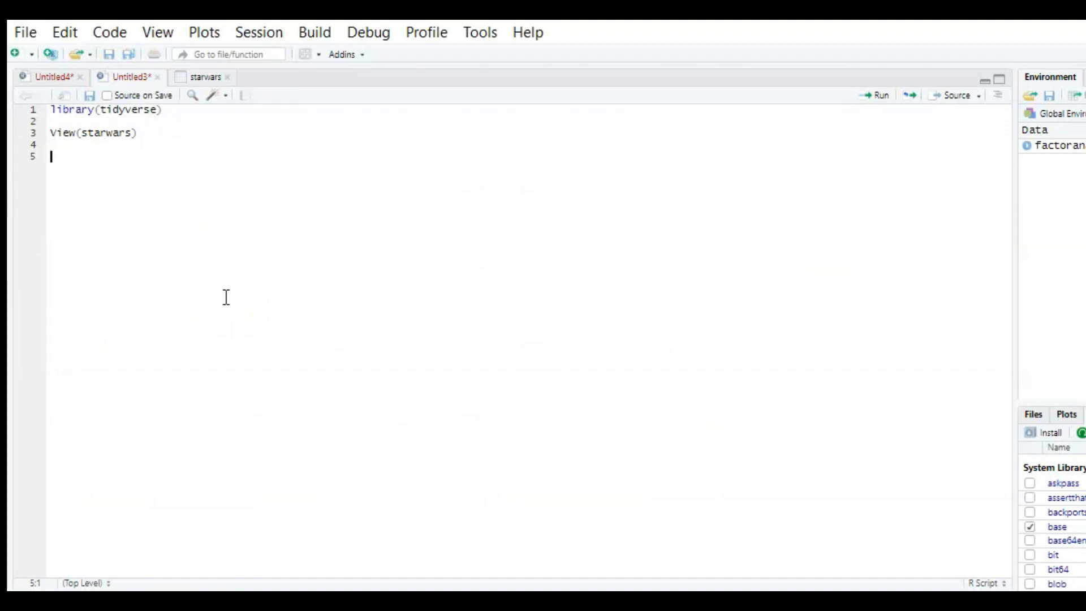
{"action": "type", "text": "glimp"}
{"action": "key", "text": "Tab"}
{"action": "type", "text": "starw"}
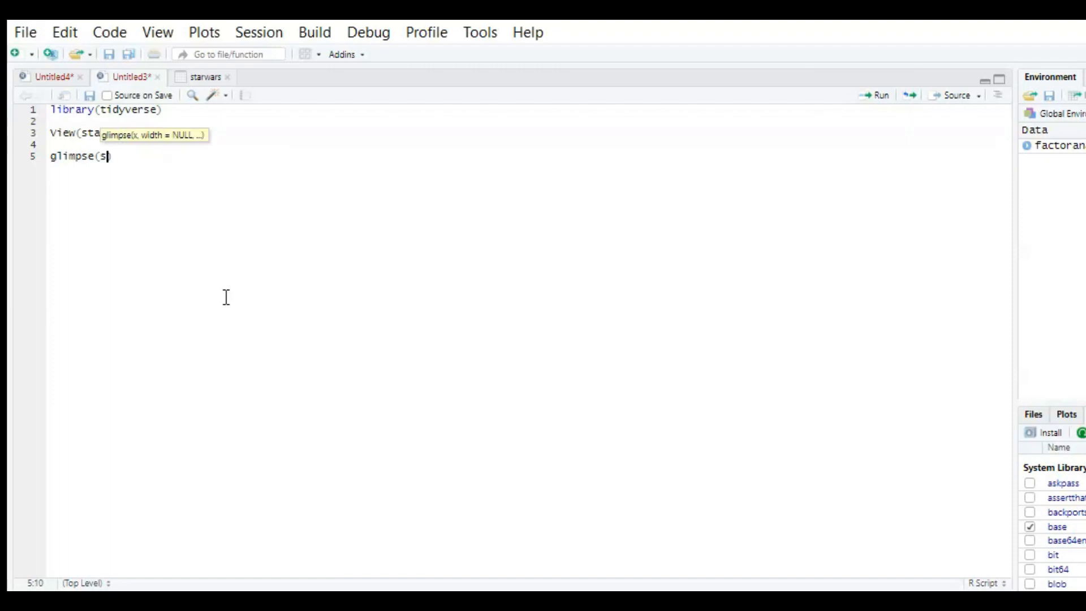
{"action": "type", "text": "ars)"}
{"action": "key", "text": "Return"}
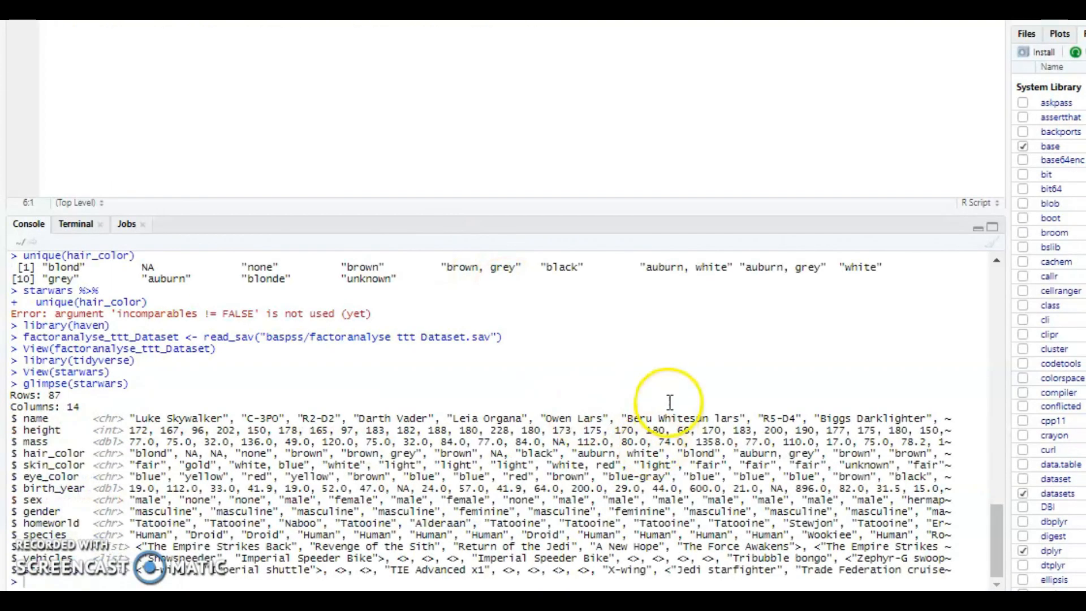
Add a series of empty prompt lines in the console to move the glimpse output up
{"action": "left_click", "coordinate": [669, 403]}
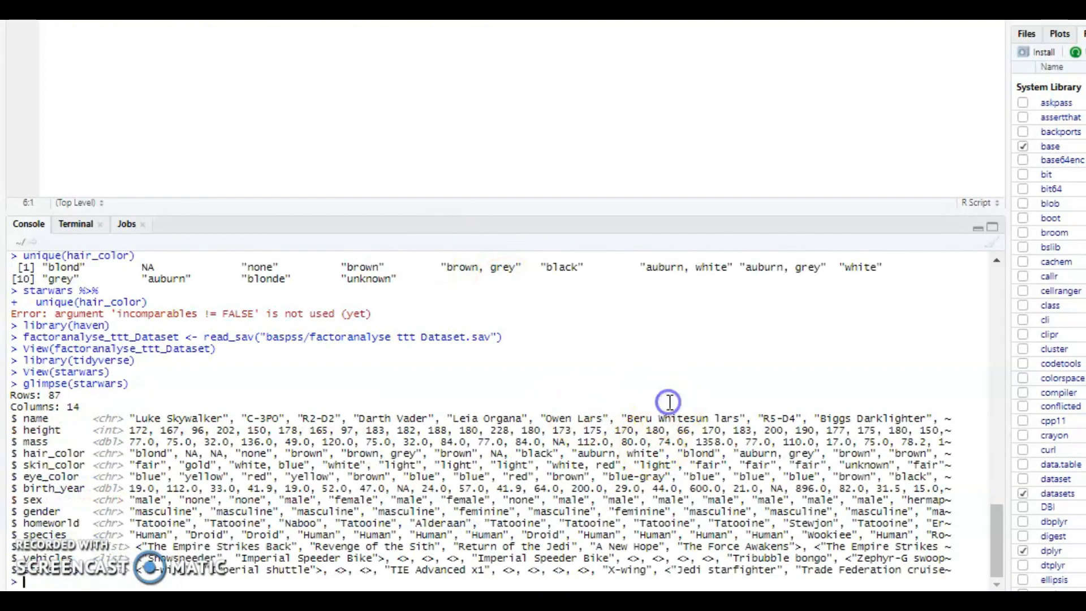
{"action": "key", "text": "Return"}
{"action": "key", "text": "Return"}
{"action": "key", "text": "Return"}
{"action": "key", "text": "Return"}
{"action": "key", "text": "Return"}
{"action": "key", "text": "Return"}
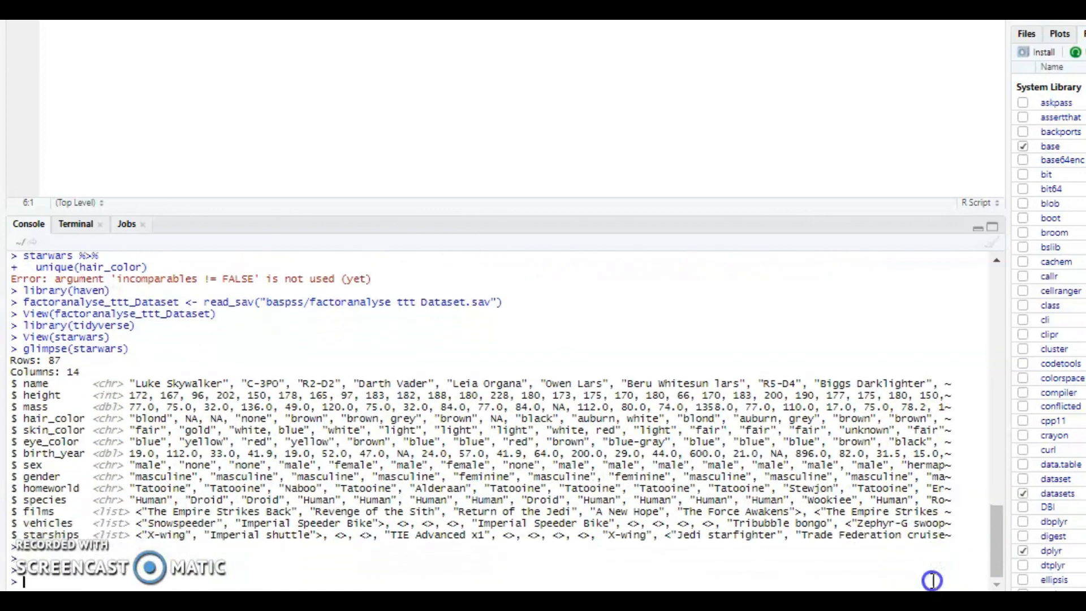
{"action": "key", "text": "Return"}
{"action": "key", "text": "Return"}
{"action": "key", "text": "Return"}
{"action": "key", "text": "Return"}
{"action": "key", "text": "Return"}
{"action": "key", "text": "Return"}
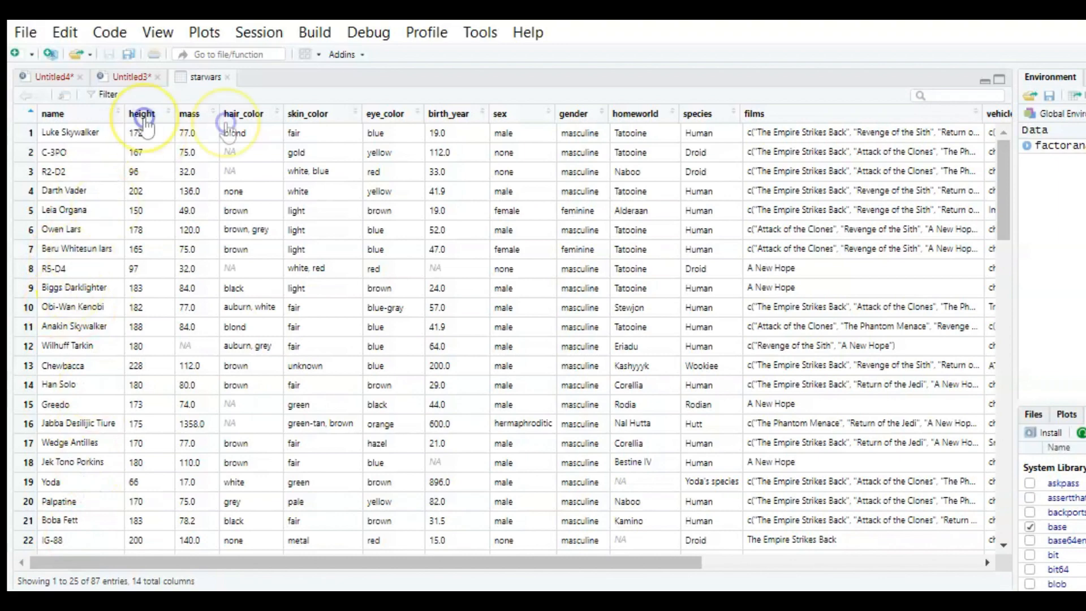
Examine the variable types in the glimpse output and the contents of the films column in the starwars data view
{"action": "left_click", "coordinate": [138, 86]}
{"action": "left_click", "coordinate": [159, 435]}
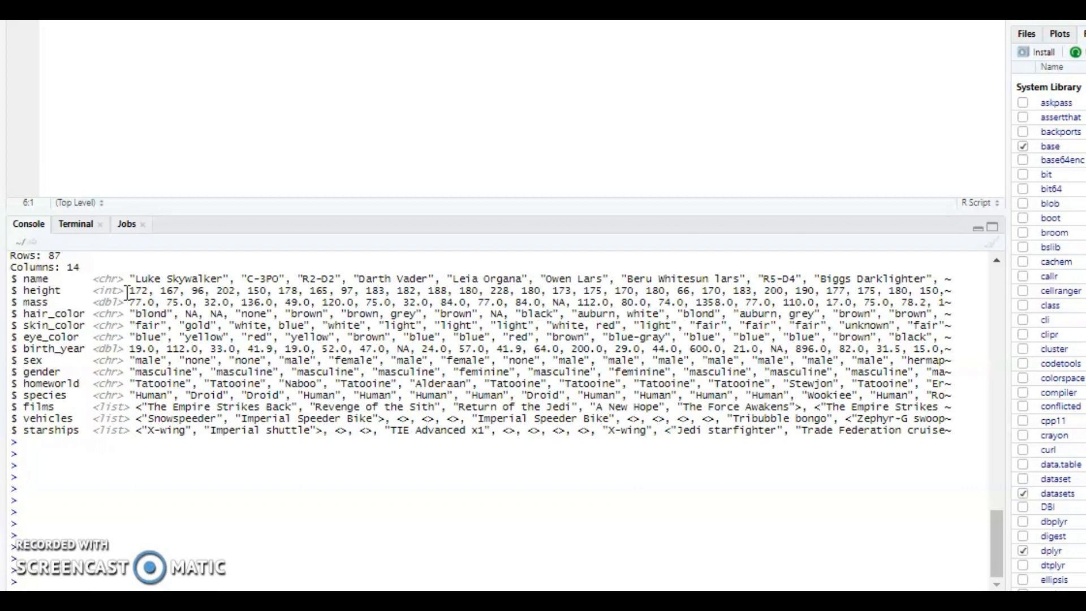
{"action": "left_click", "coordinate": [120, 306]}
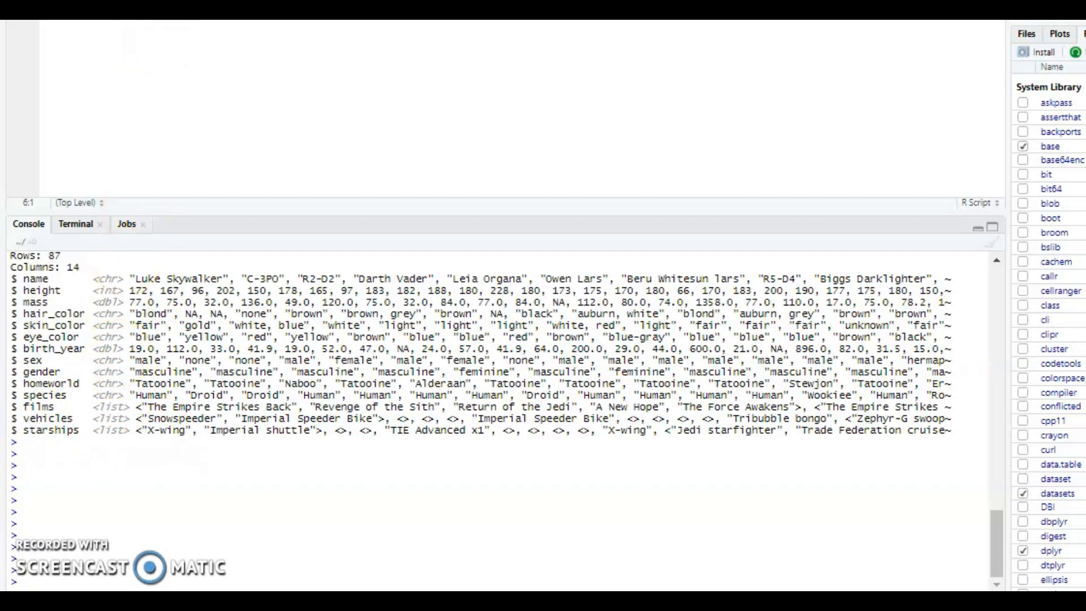
{"action": "left_click", "coordinate": [206, 74]}
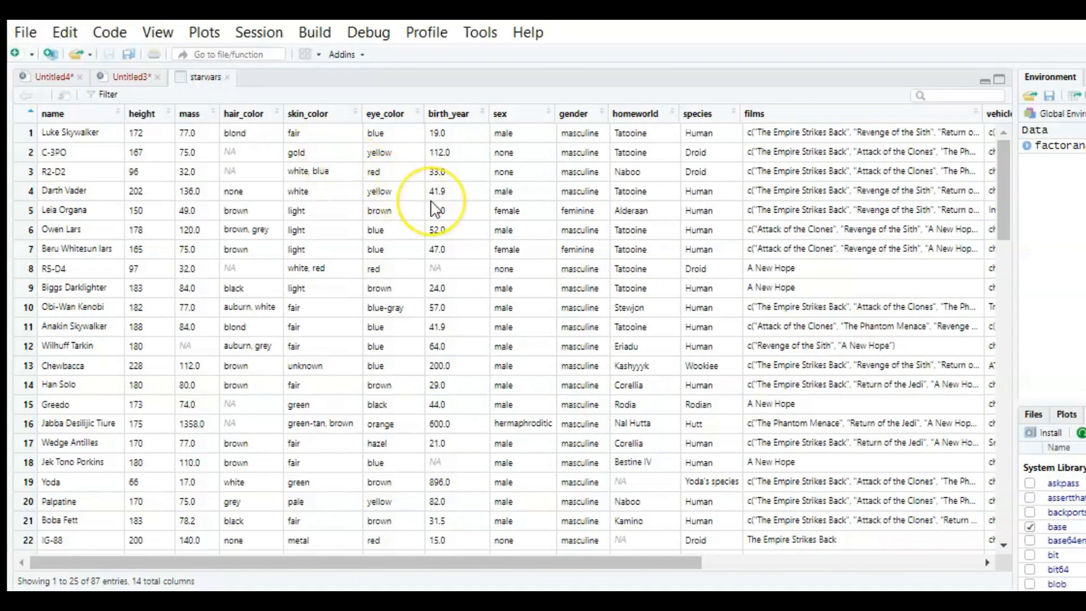
{"action": "scroll", "coordinate": [435, 209], "scroll_direction": "right", "scroll_amount": 3}
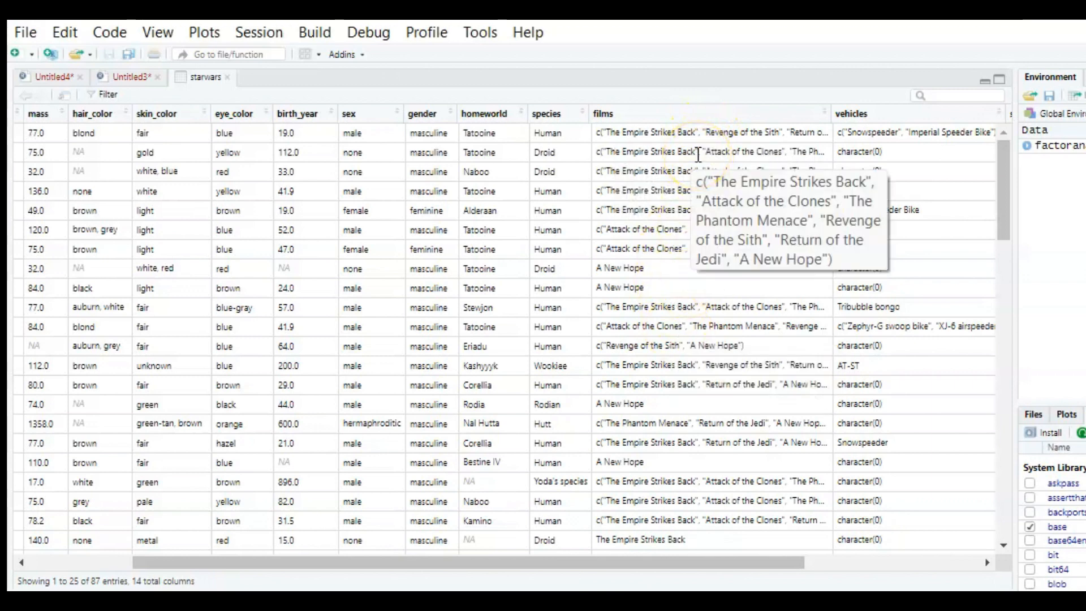
{"action": "left_click", "coordinate": [676, 134]}
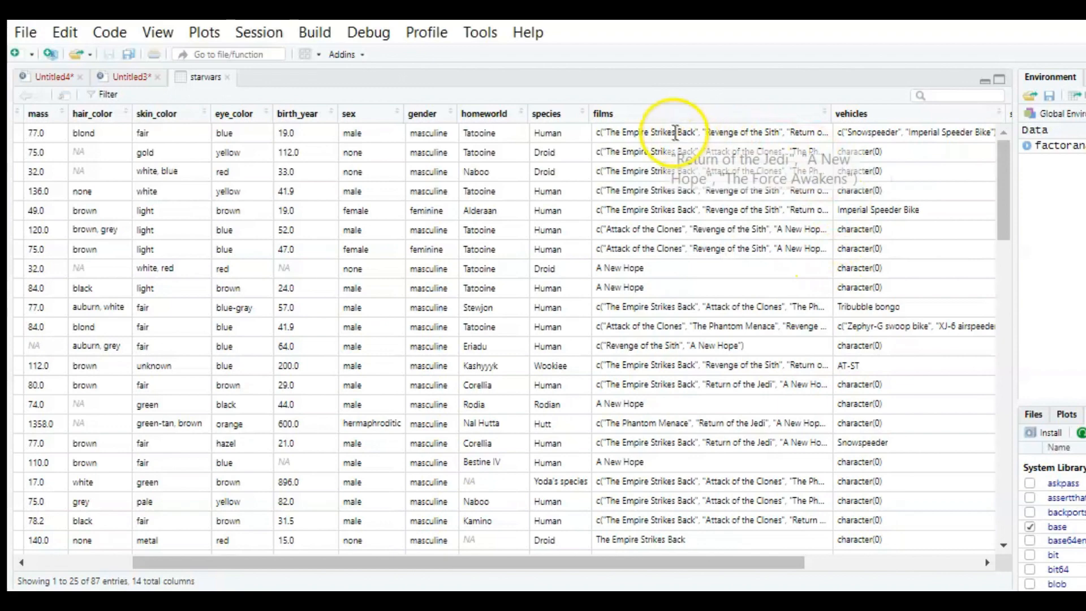
{"action": "scroll", "coordinate": [665, 128], "scroll_direction": "left", "scroll_amount": 3}
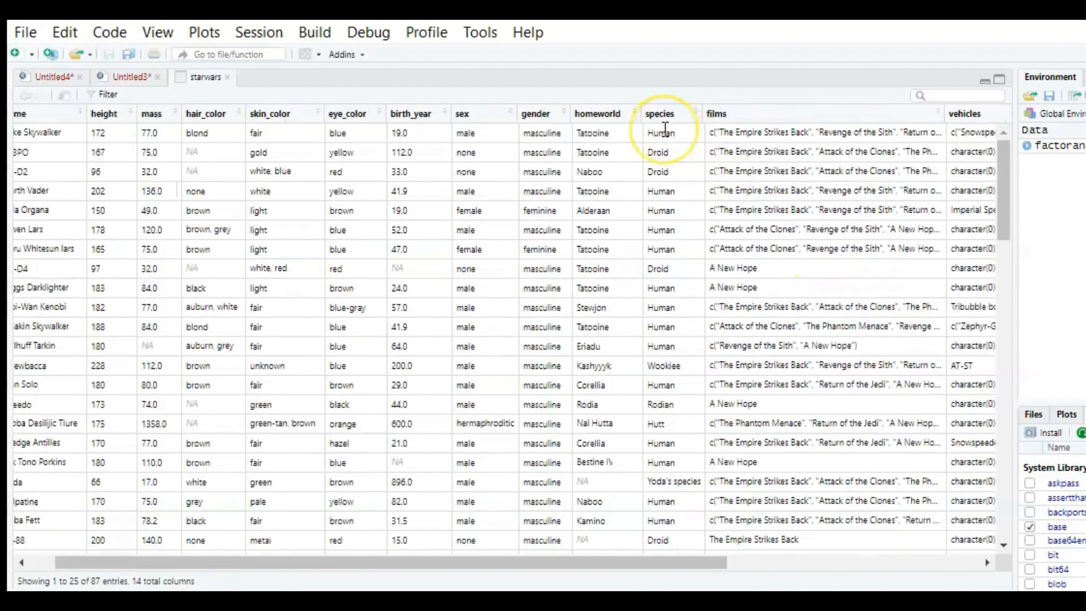
{"action": "scroll", "coordinate": [665, 130], "scroll_direction": "right", "scroll_amount": 2}
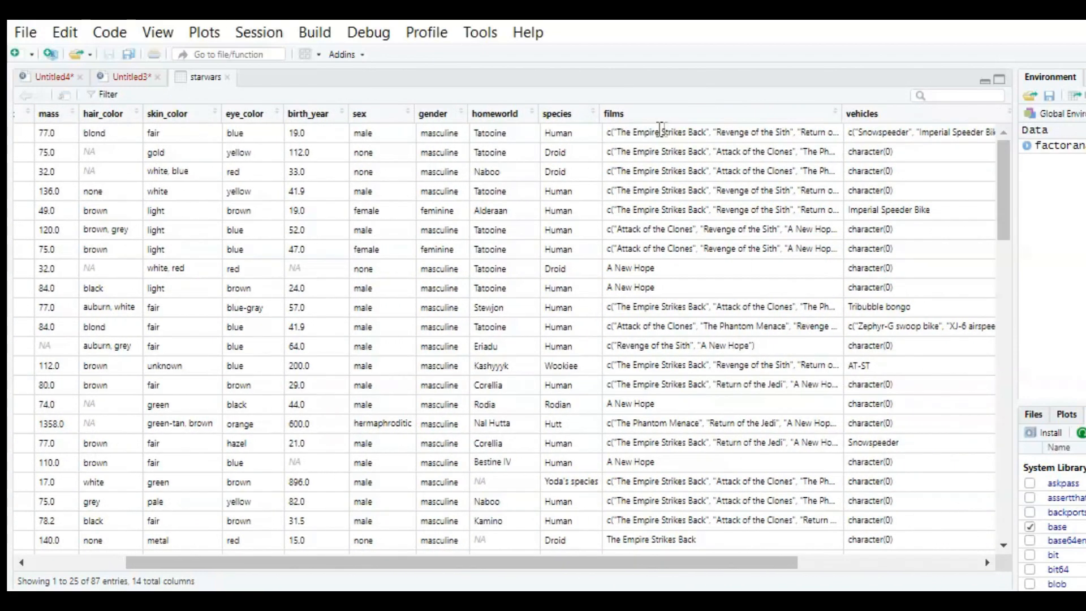
{"action": "scroll", "coordinate": [546, 178], "scroll_direction": "left", "scroll_amount": 3}
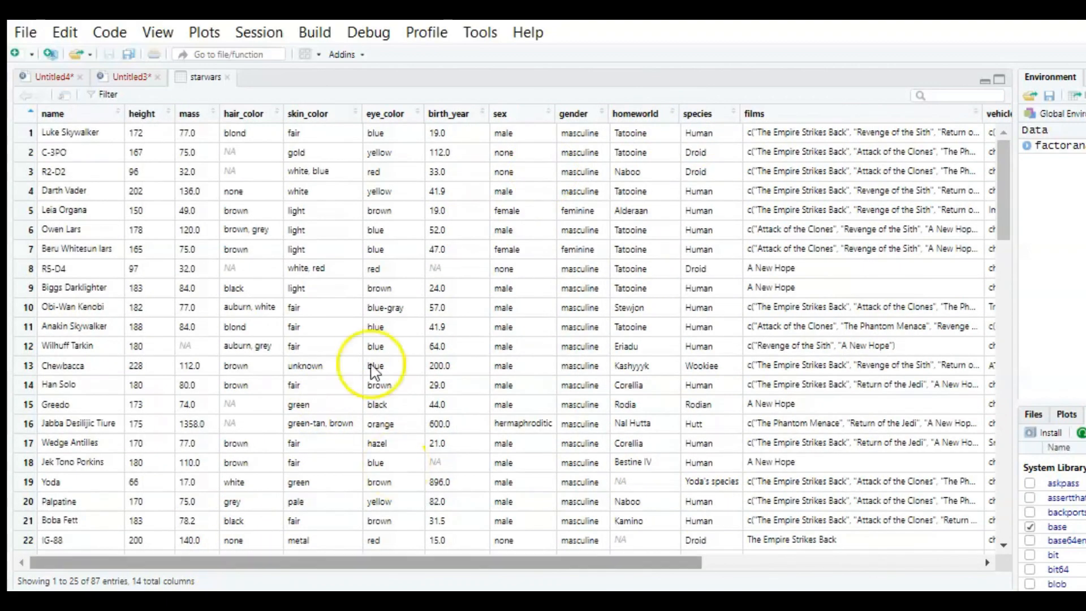
Add dim(starwars) to the Untitled3 script below the glimpse line and run it
{"action": "left_click", "coordinate": [132, 76]}
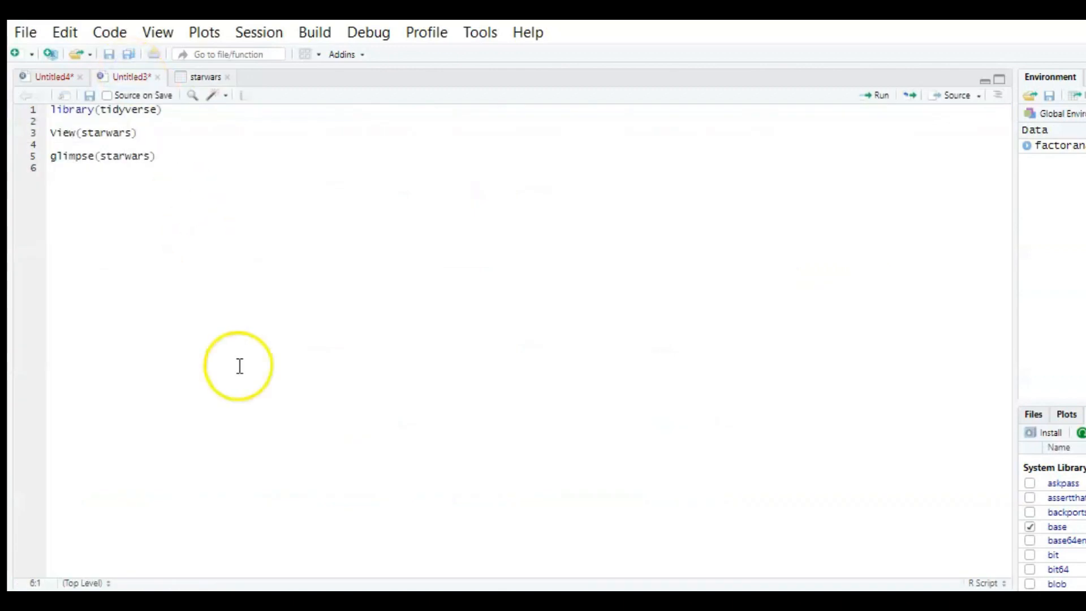
{"action": "key", "text": "Return"}
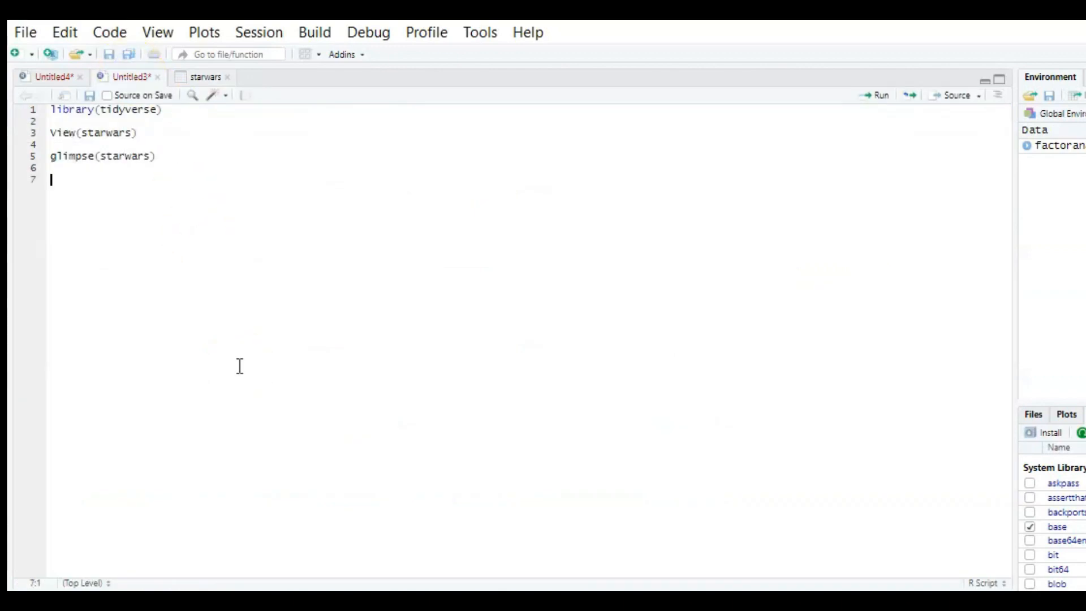
{"action": "type", "text": "dim("}
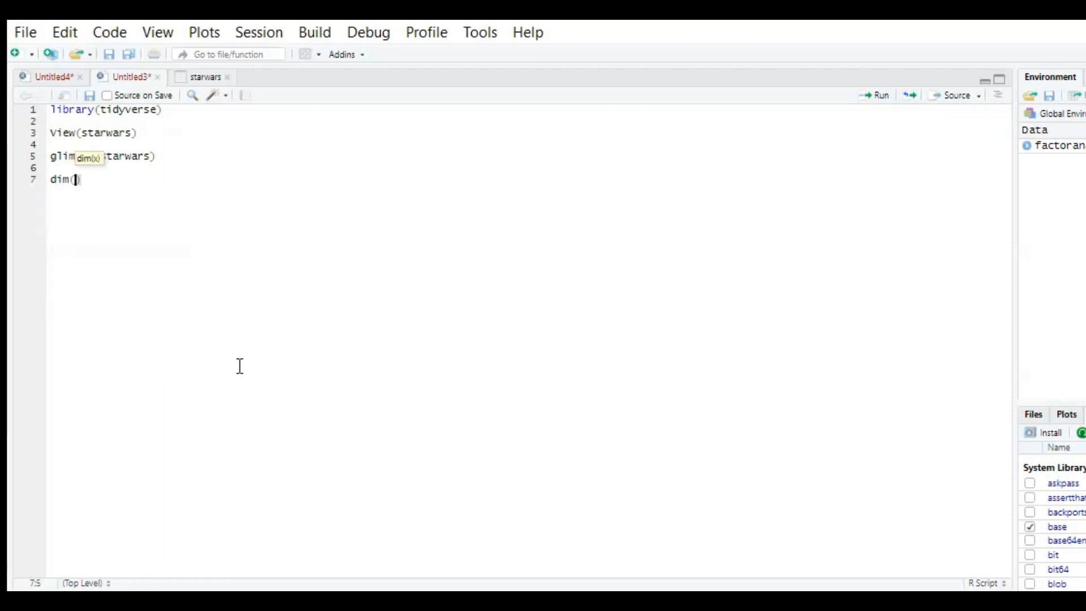
{"action": "type", "text": "starwars"}
{"action": "key", "text": "ctrl+Return"}
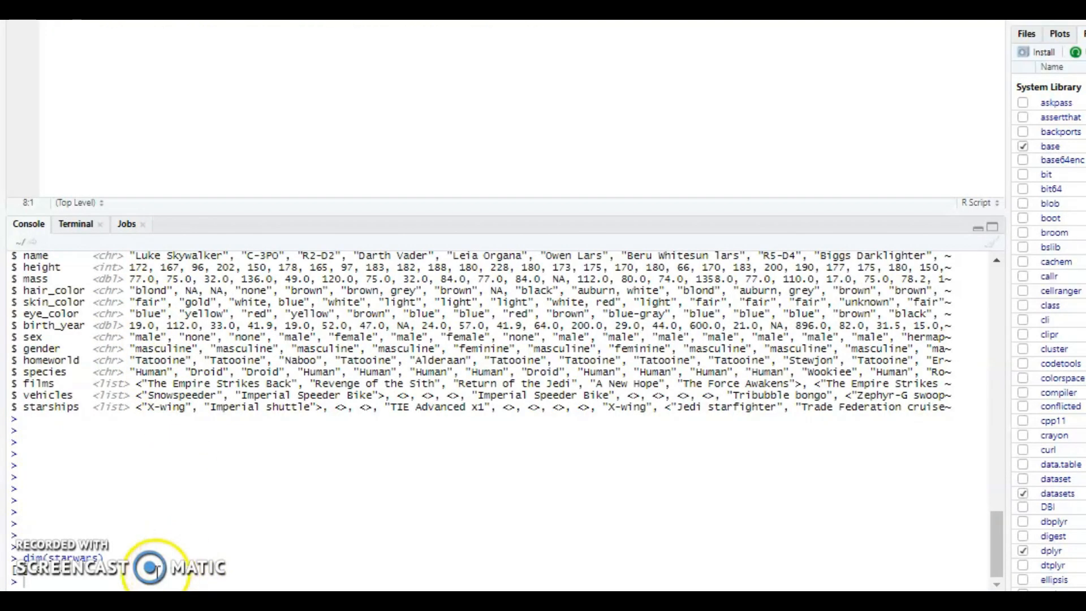
Add a series of empty prompt lines in the console to move the dim(starwars) output up
{"action": "key", "text": "Return"}
{"action": "key", "text": "Return"}
{"action": "key", "text": "Return"}
{"action": "key", "text": "Return"}
{"action": "key", "text": "Return"}
{"action": "key", "text": "Return"}
{"action": "key", "text": "Return"}
{"action": "key", "text": "Return"}
{"action": "key", "text": "Return"}
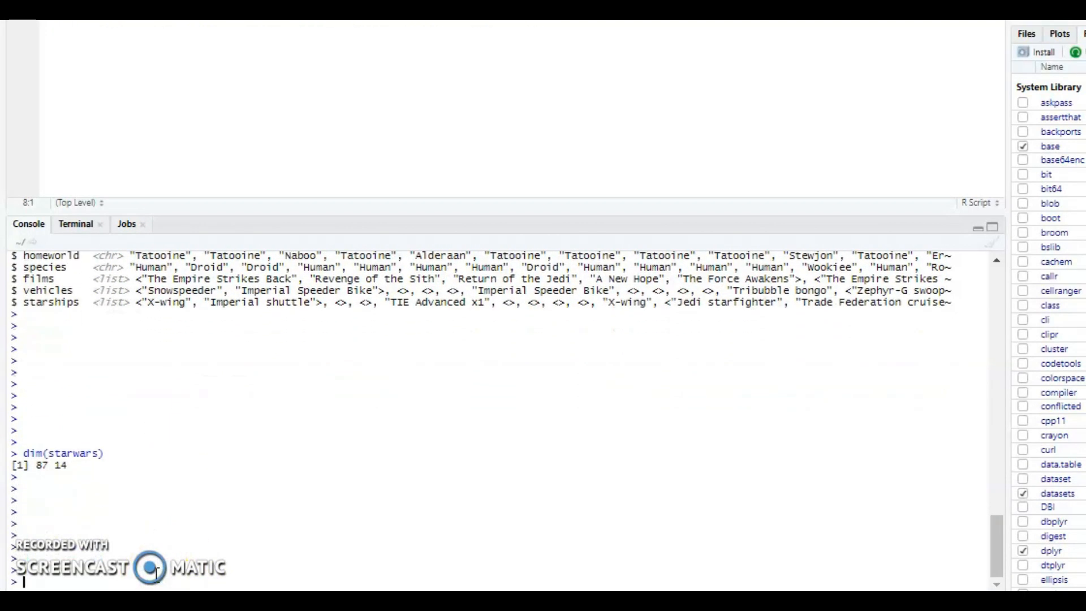
{"action": "key", "text": "Return"}
{"action": "key", "text": "Return"}
{"action": "key", "text": "Return"}
{"action": "key", "text": "Return"}
{"action": "key", "text": "Return"}
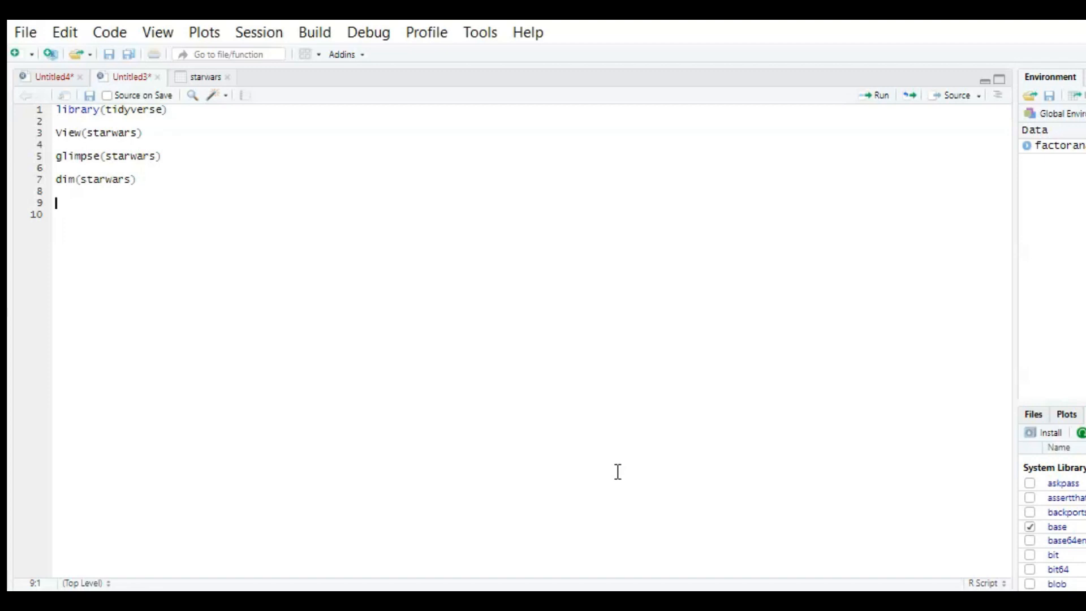
Add attach(starwars) to the Untitled3 script below the dim line and run it
{"action": "type", "text": "attach"}
{"action": "type", "text": "(star"}
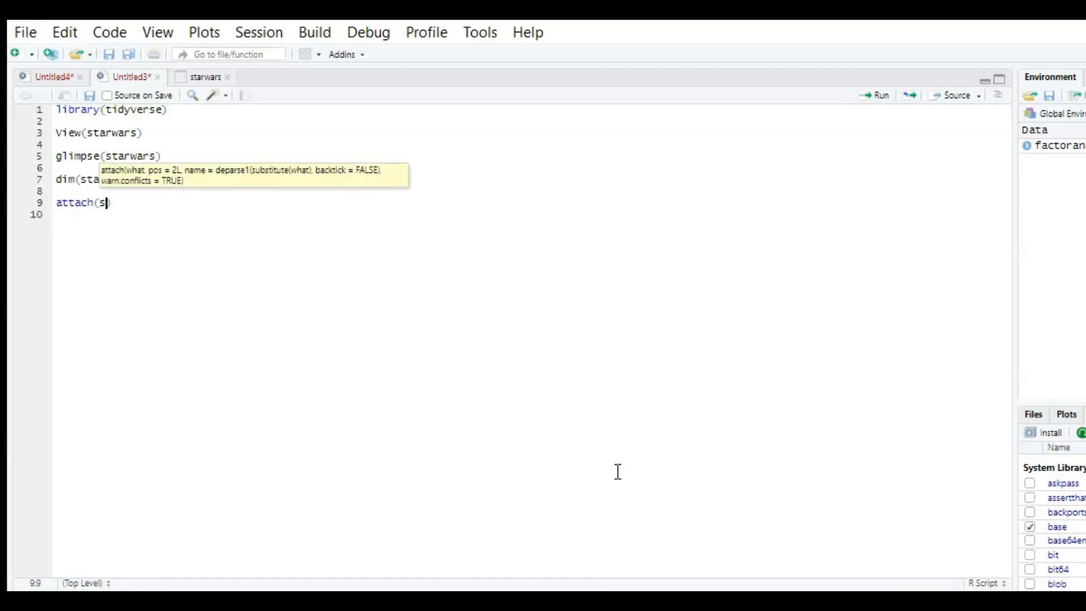
{"action": "type", "text": "war"}
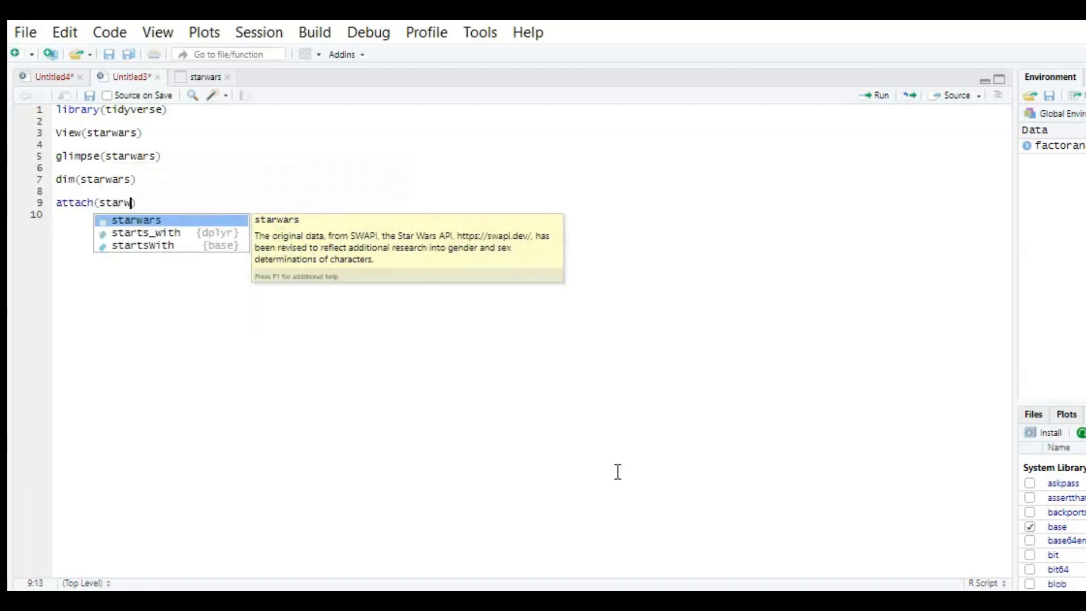
{"action": "key", "text": "Return"}
{"action": "key", "text": "ctrl+Return"}
{"action": "key", "text": "Return"}
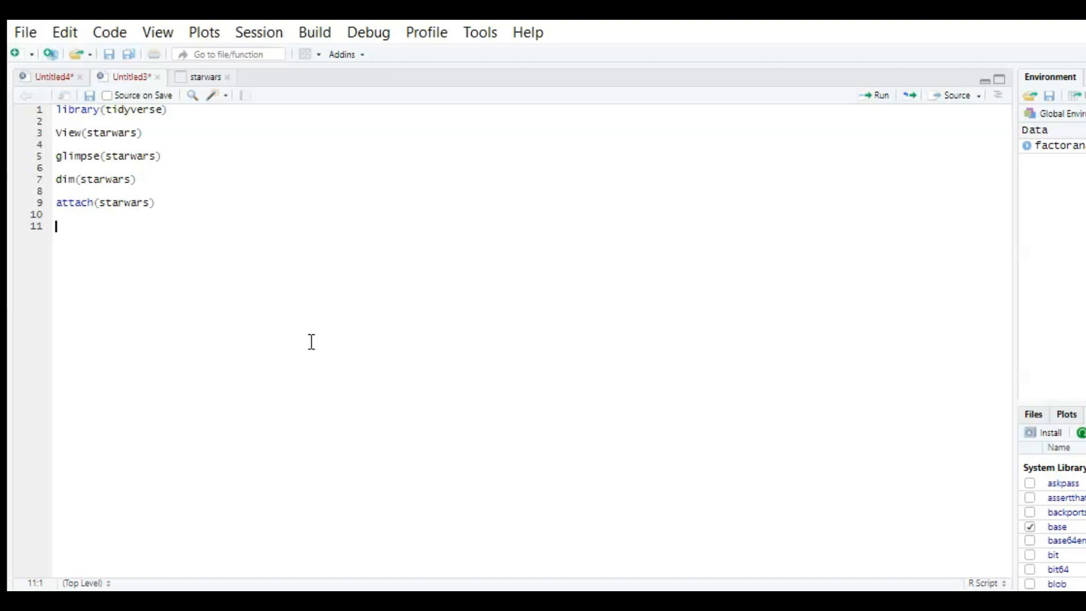
Add unique(hair_color) to the script below the attach line and run it
{"action": "type", "text": "uniuq"}
{"action": "key", "text": "BackSpace"}
{"action": "key", "text": "BackSpace"}
{"action": "type", "text": "q"}
{"action": "key", "text": "Tab"}
{"action": "type", "text": "hair"}
{"action": "key", "text": "Tab"}
{"action": "key", "text": "ctrl+Return"}
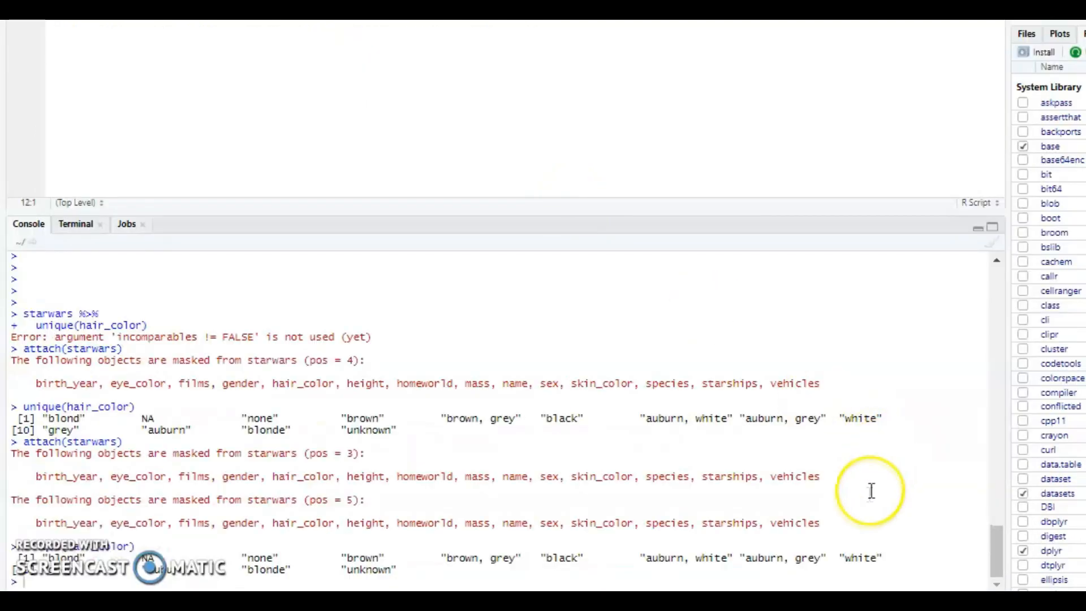
Add a series of empty prompt lines in the console to move the unique(hair_color) output up
{"action": "key", "text": "Return"}
{"action": "key", "text": "Return"}
{"action": "key", "text": "Return"}
{"action": "key", "text": "Return"}
{"action": "key", "text": "Return"}
{"action": "key", "text": "Return"}
{"action": "key", "text": "Return"}
{"action": "key", "text": "Return"}
{"action": "key", "text": "Return"}
{"action": "key", "text": "Return"}
{"action": "key", "text": "Return"}
{"action": "key", "text": "Return"}
{"action": "key", "text": "Return"}
{"action": "key", "text": "Return"}
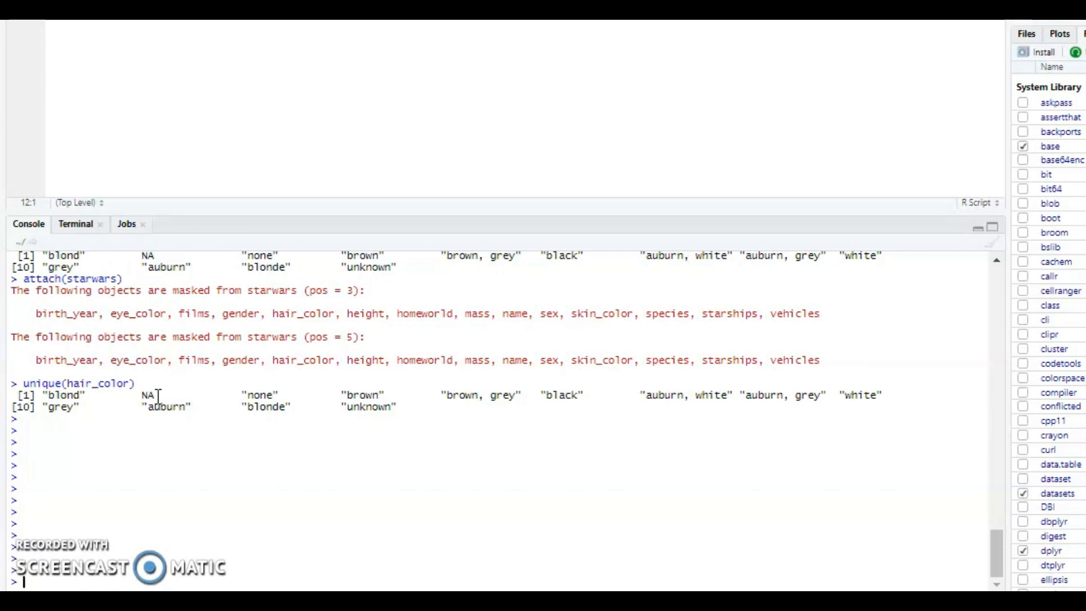
{"action": "left_click", "coordinate": [136, 293]}
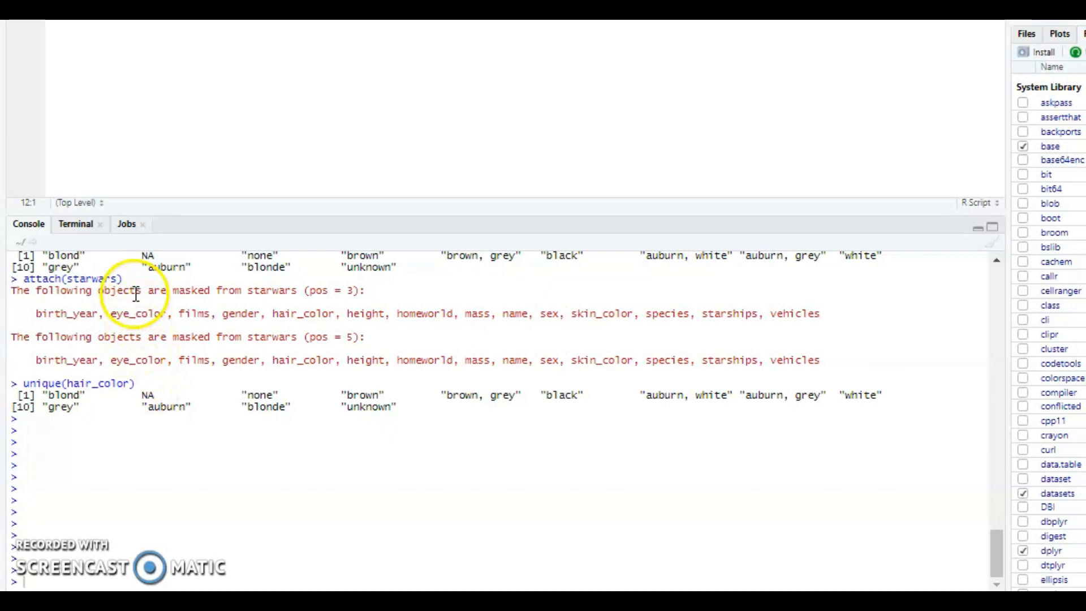
Return to the script and add table(hair_color) below the unique(hair_color) line
{"action": "left_click", "coordinate": [234, 432]}
{"action": "key", "text": "Return"}
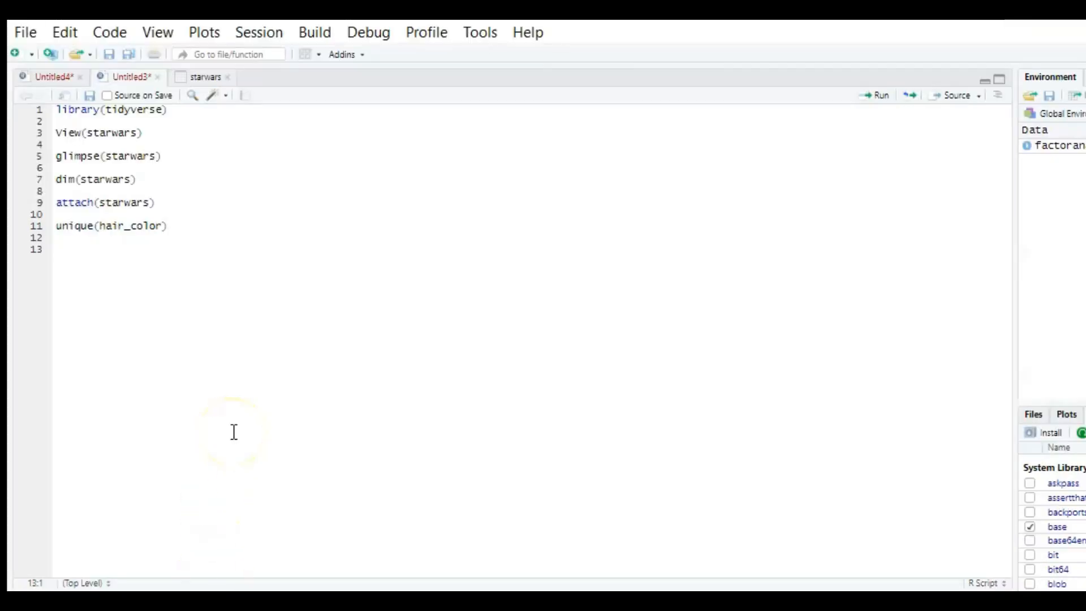
{"action": "type", "text": "table("}
{"action": "type", "text": "hair"}
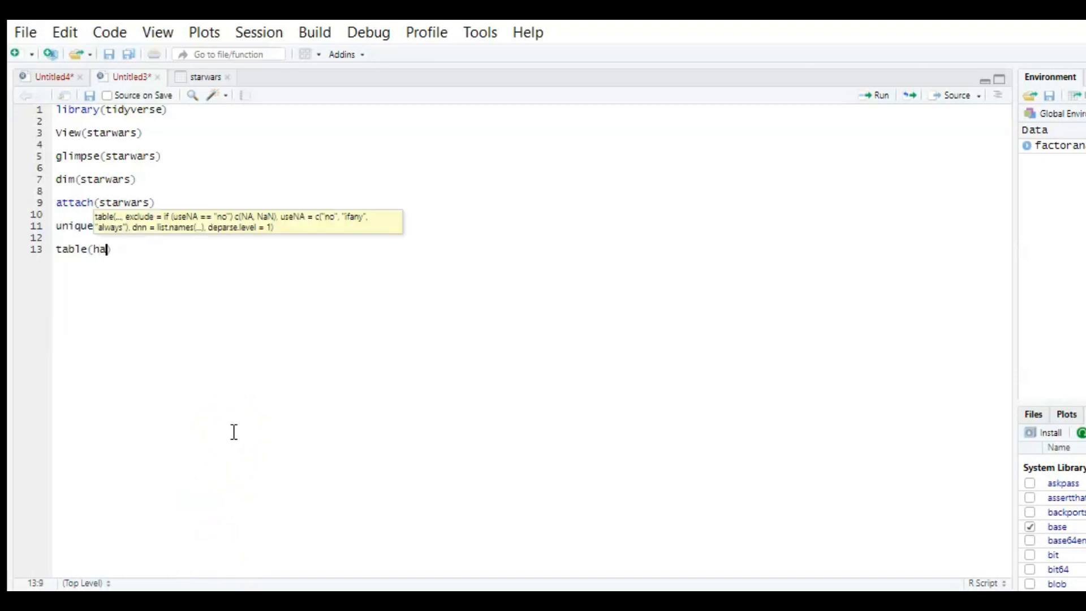
{"action": "key", "text": "Tab"}
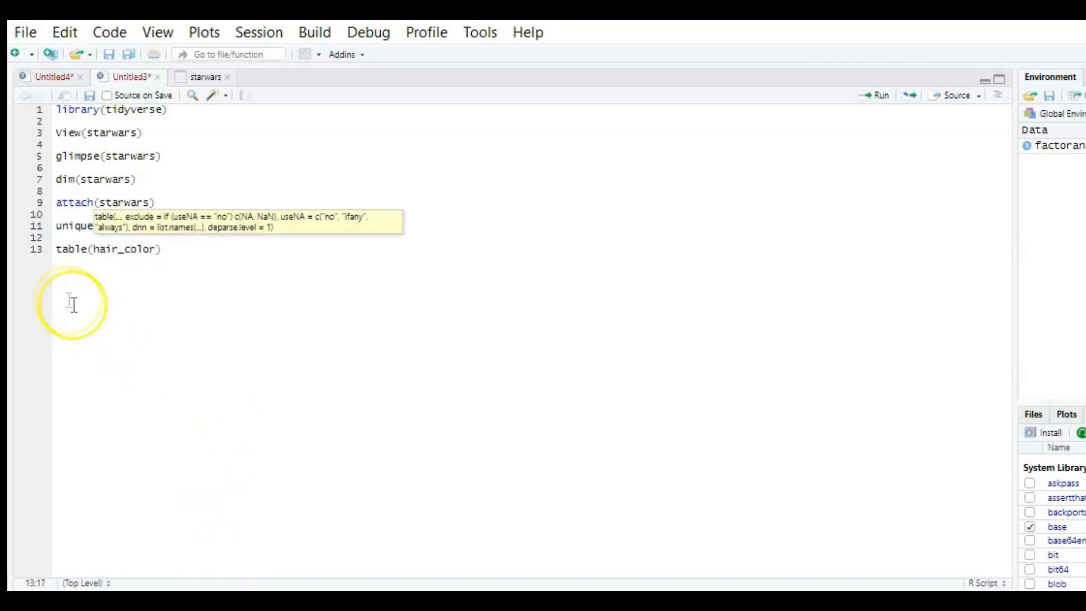
Wrap the table call so the line reads View(table(hair_color)), and run it
{"action": "left_click", "coordinate": [59, 249]}
{"action": "type", "text": "Vie"}
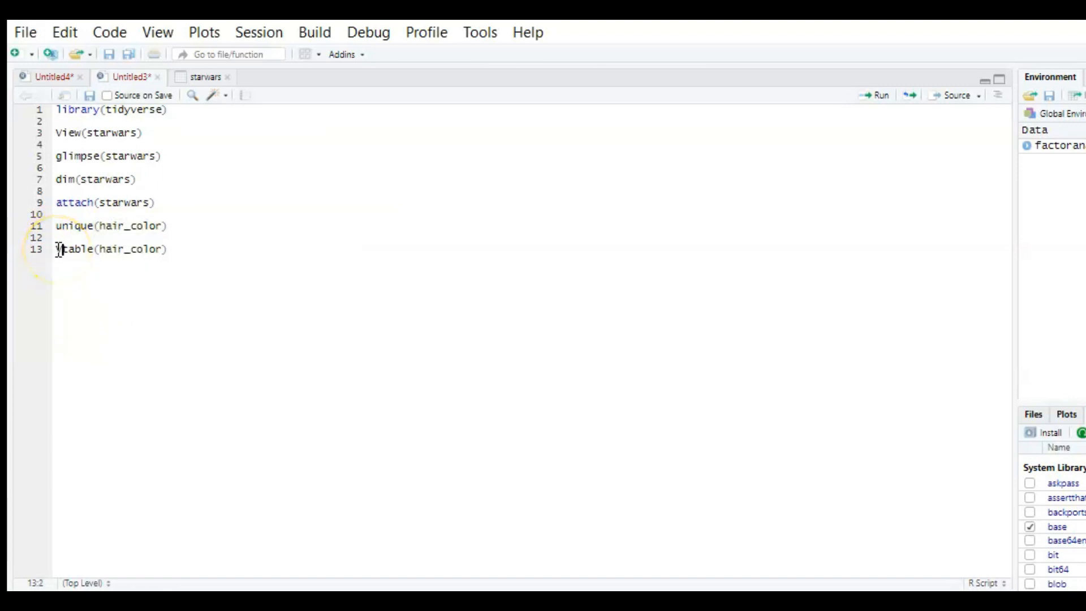
{"action": "type", "text": "w("}
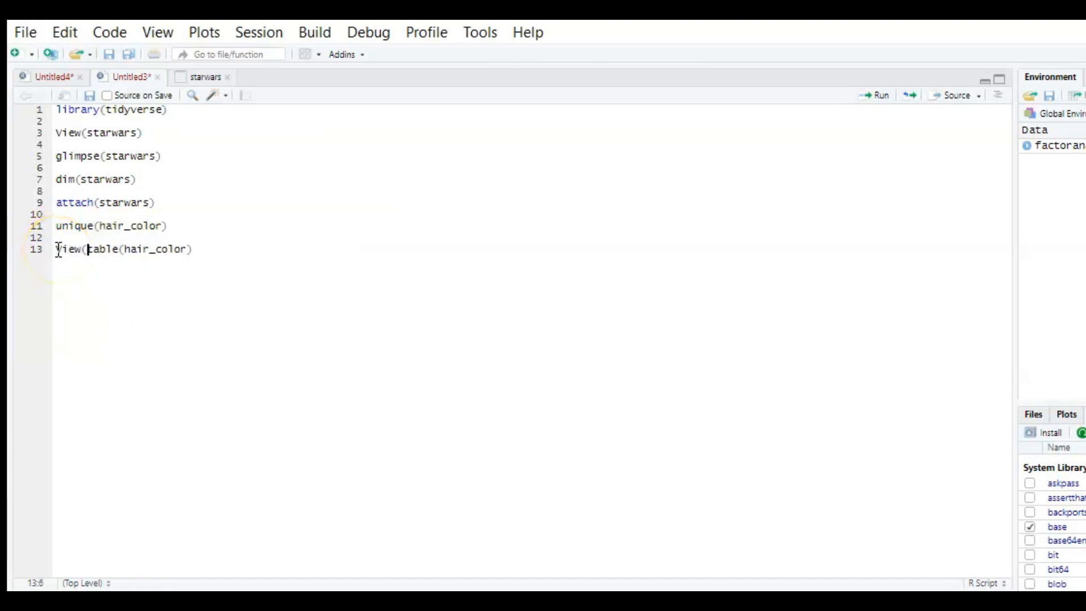
{"action": "left_click", "coordinate": [212, 248]}
{"action": "type", "text": ")"}
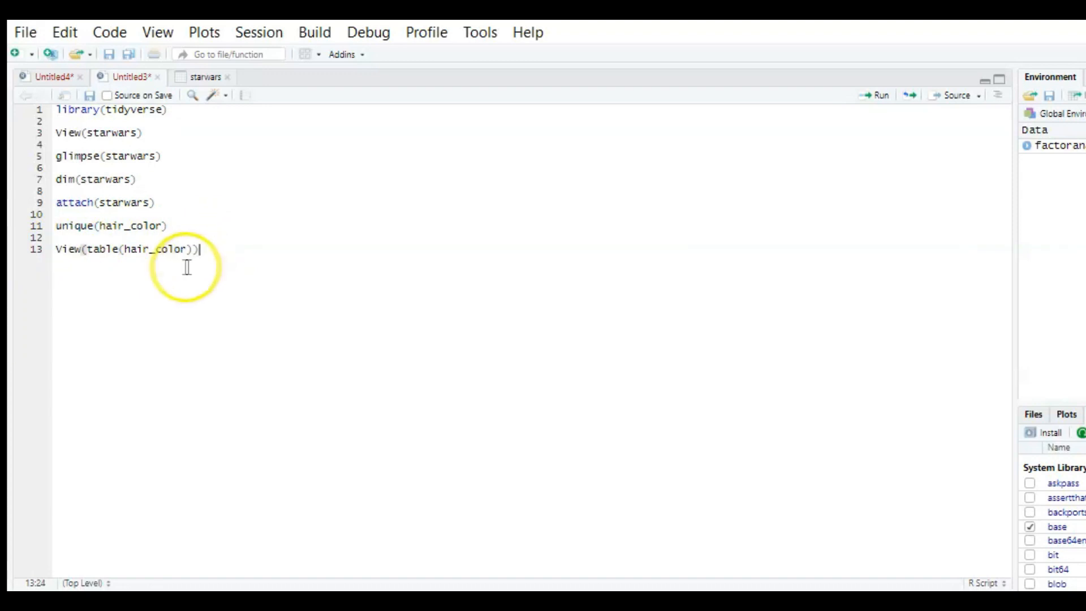
{"action": "left_click_drag", "start_coordinate": [209, 251], "coordinate": [48, 247]}
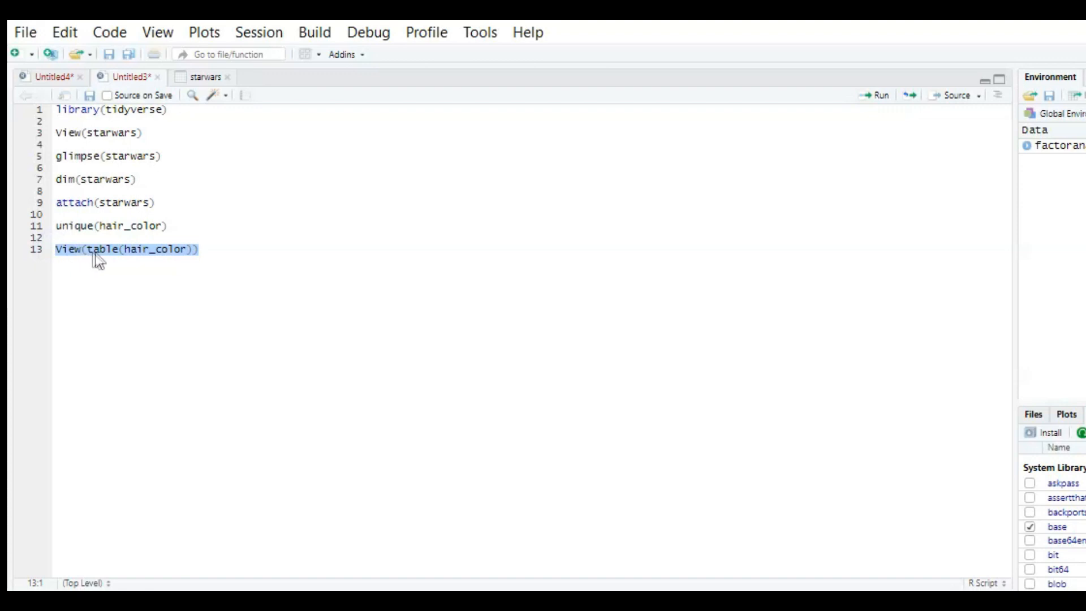
{"action": "key", "text": "ctrl+Return"}
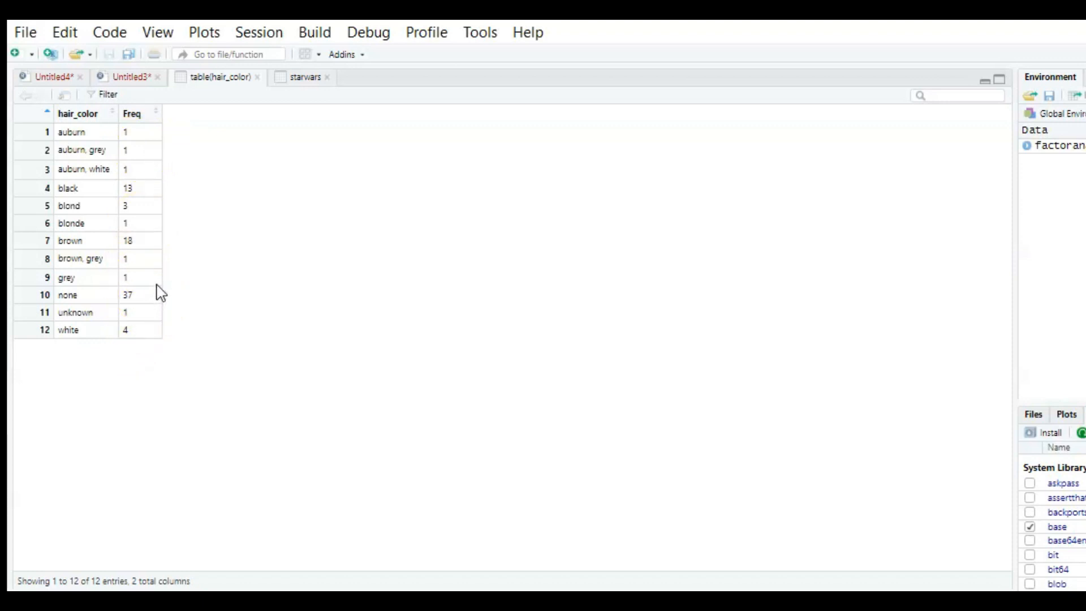
Close the hair color table view and start a starwars pipeline with select(hair_color) on line 15 of the script
{"action": "left_click", "coordinate": [257, 77]}
{"action": "left_click", "coordinate": [50, 273]}
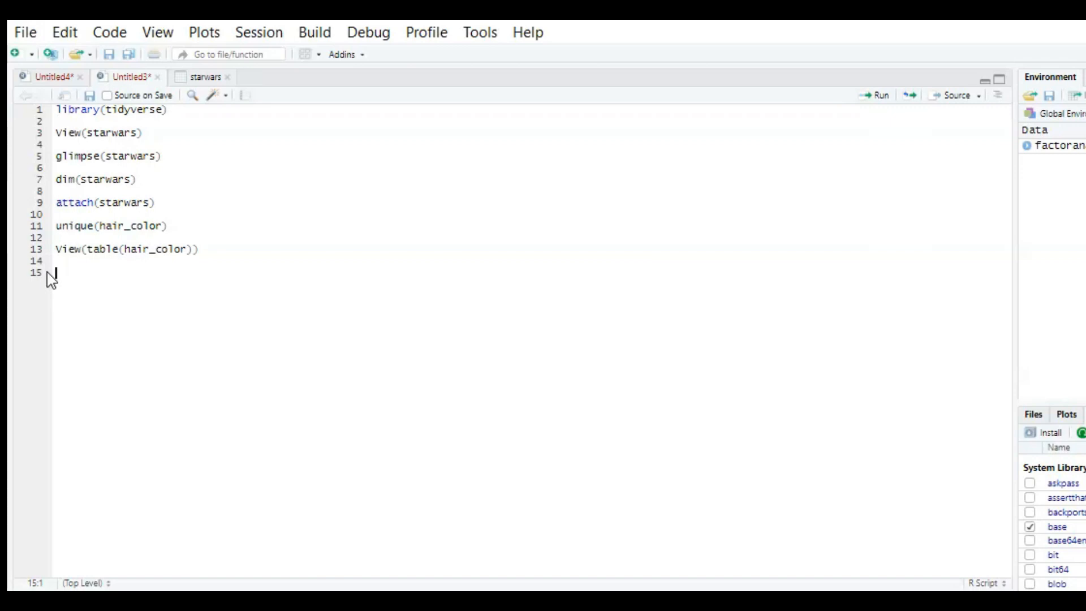
{"action": "type", "text": "starwars"}
{"action": "key", "text": "ctrl+shift+m"}
{"action": "key", "text": "Return"}
{"action": "type", "text": "select"}
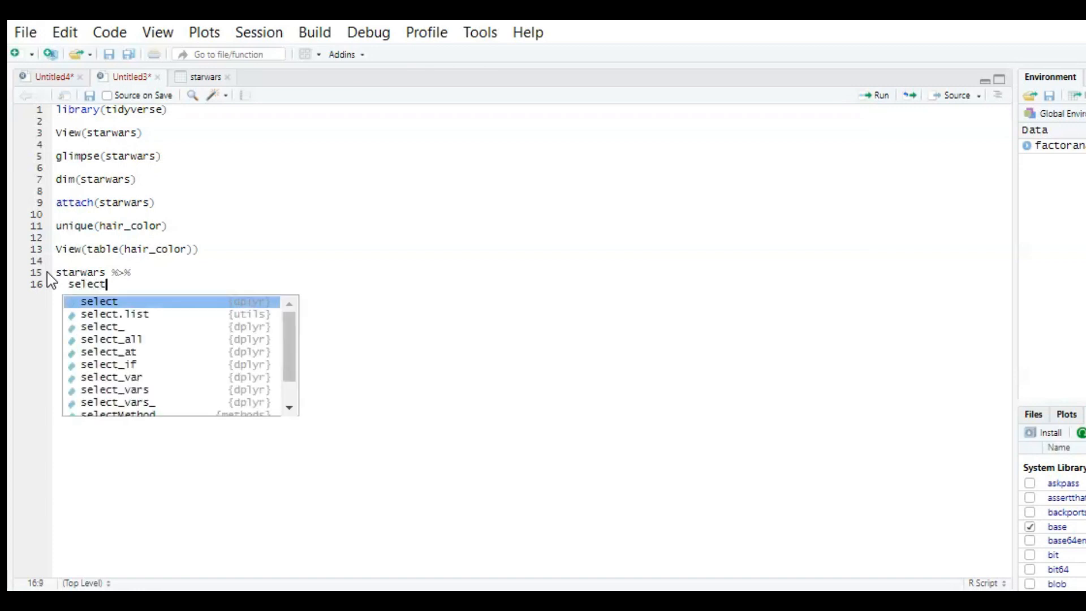
{"action": "type", "text": "(hair_color"}
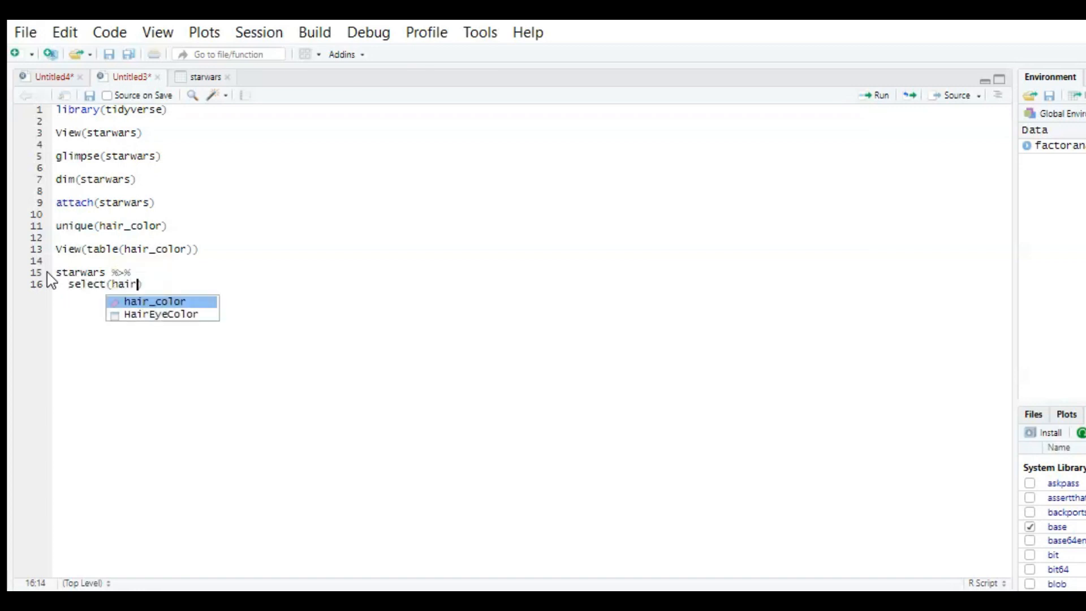
{"action": "type", "text": ")"}
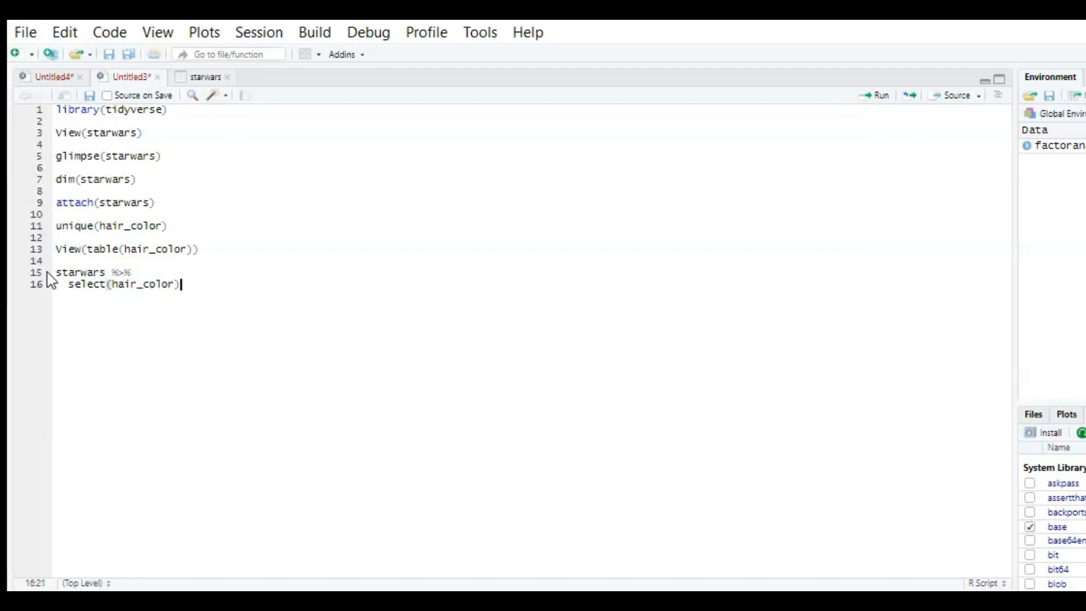
Extend the starwars pipeline with count(hair_color) followed by another pipe operator
{"action": "key", "text": "ctrl+shift+m"}
{"action": "key", "text": "Return"}
{"action": "type", "text": "count("}
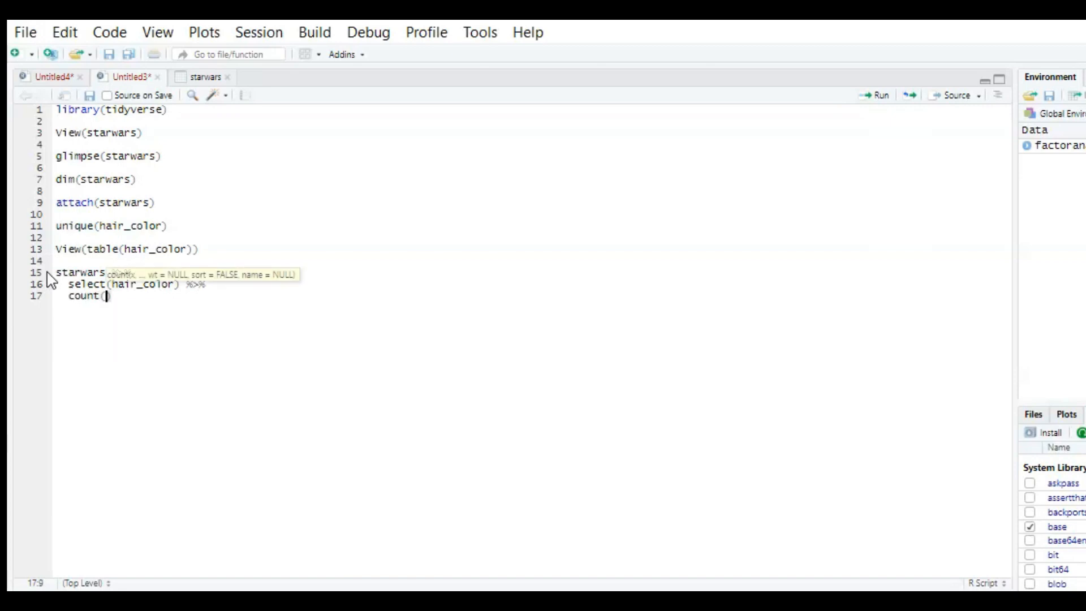
{"action": "type", "text": "hair_color"}
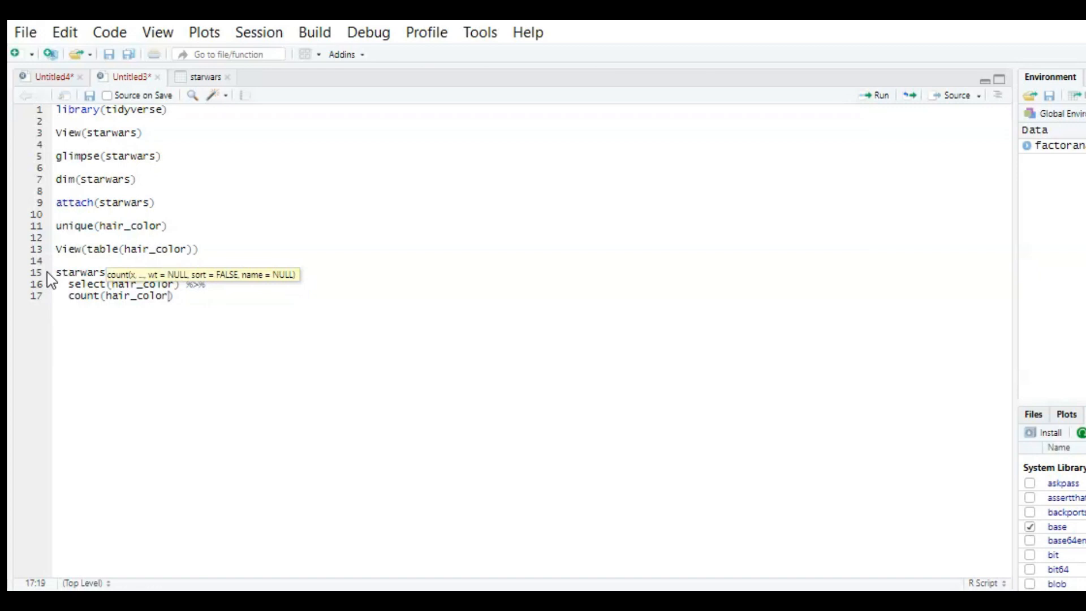
{"action": "type", "text": ")"}
{"action": "key", "text": "ctrl+shift+m"}
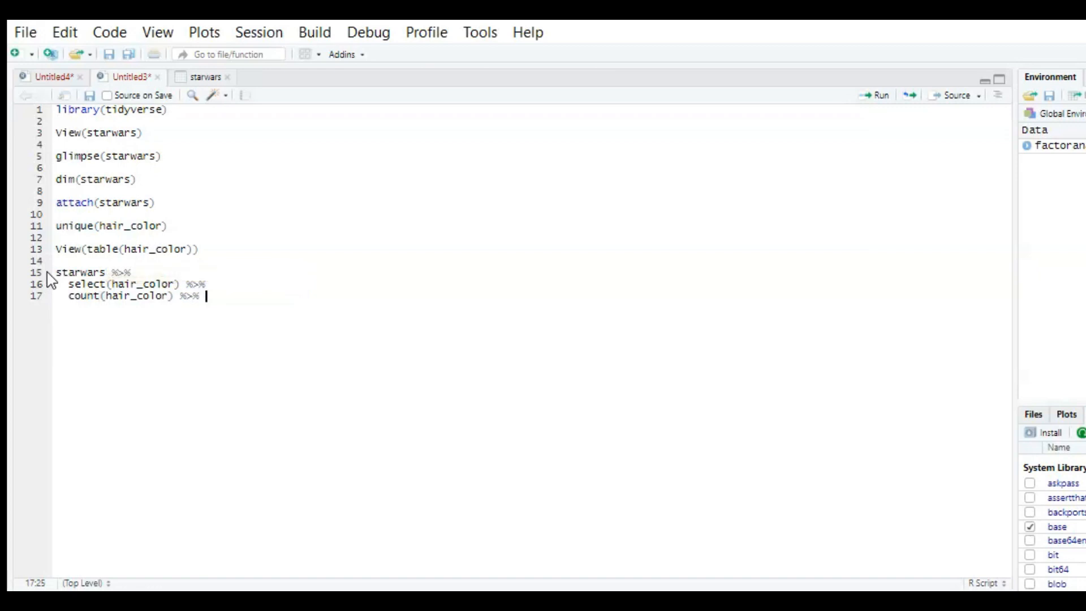
End the pipeline with view() and run the whole starwars block
{"action": "key", "text": "Return"}
{"action": "type", "text": "view("}
{"action": "left_click", "coordinate": [177, 308]}
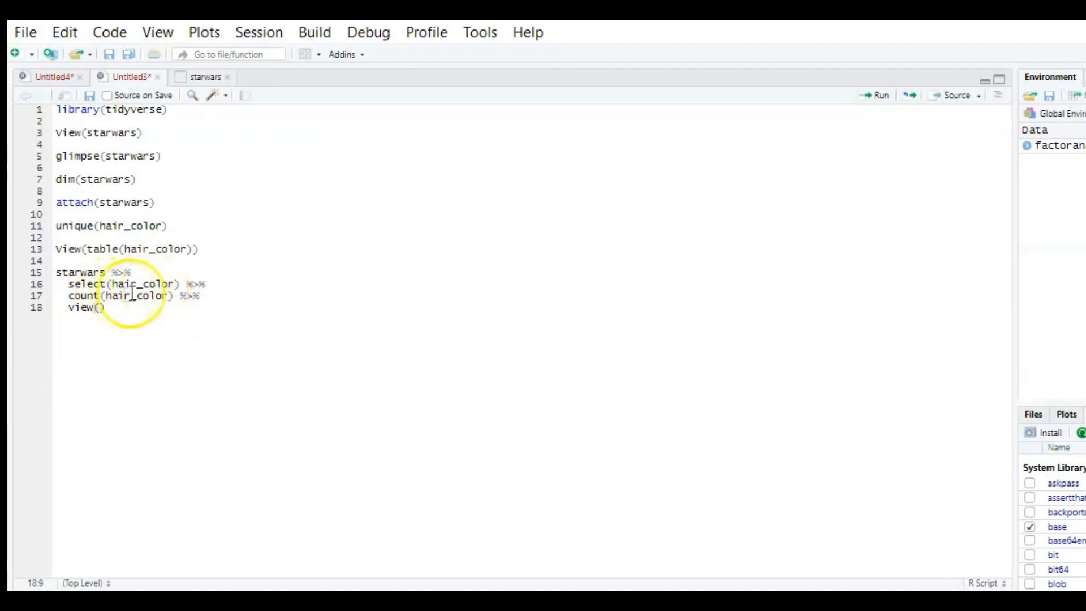
{"action": "left_click_drag", "start_coordinate": [120, 308], "coordinate": [56, 270]}
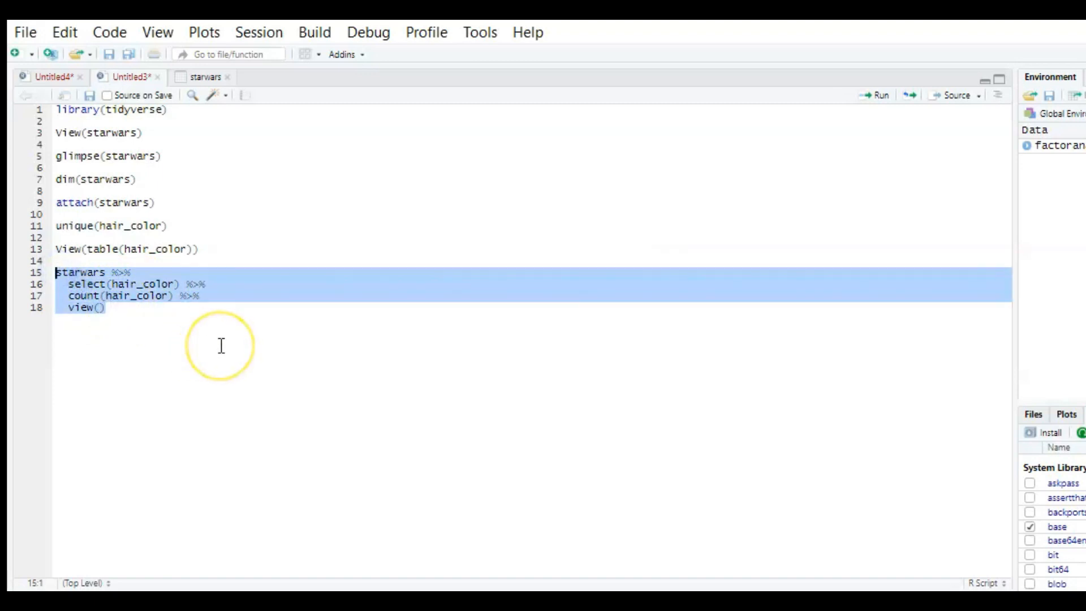
{"action": "key", "text": "ctrl+Return"}
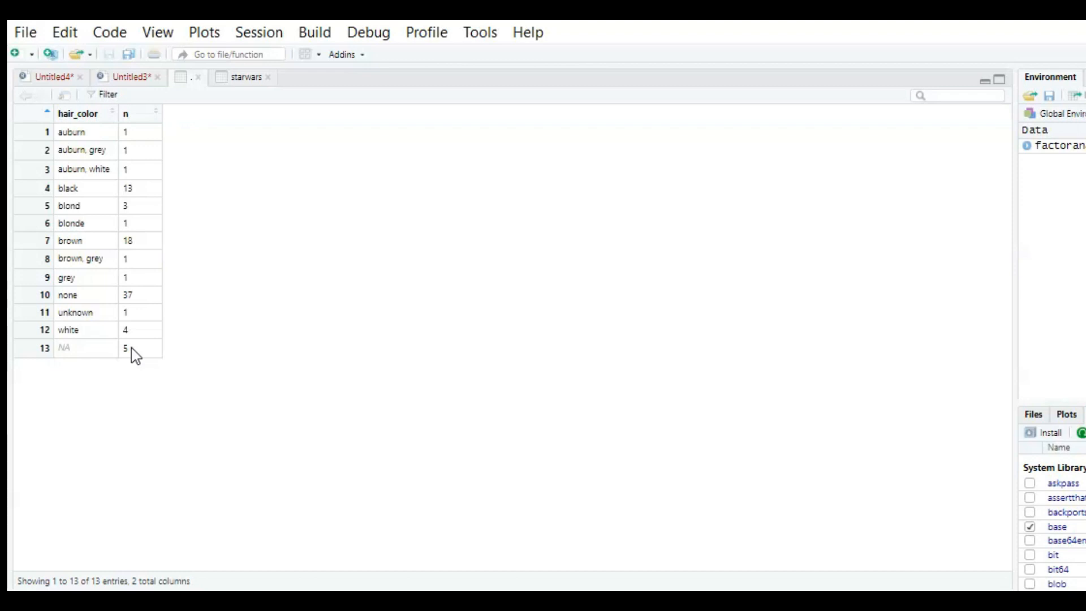
Close the count table view and add View(starwars[is.na(hair_color), ]) on a new line below the pipeline
{"action": "left_click", "coordinate": [198, 77]}
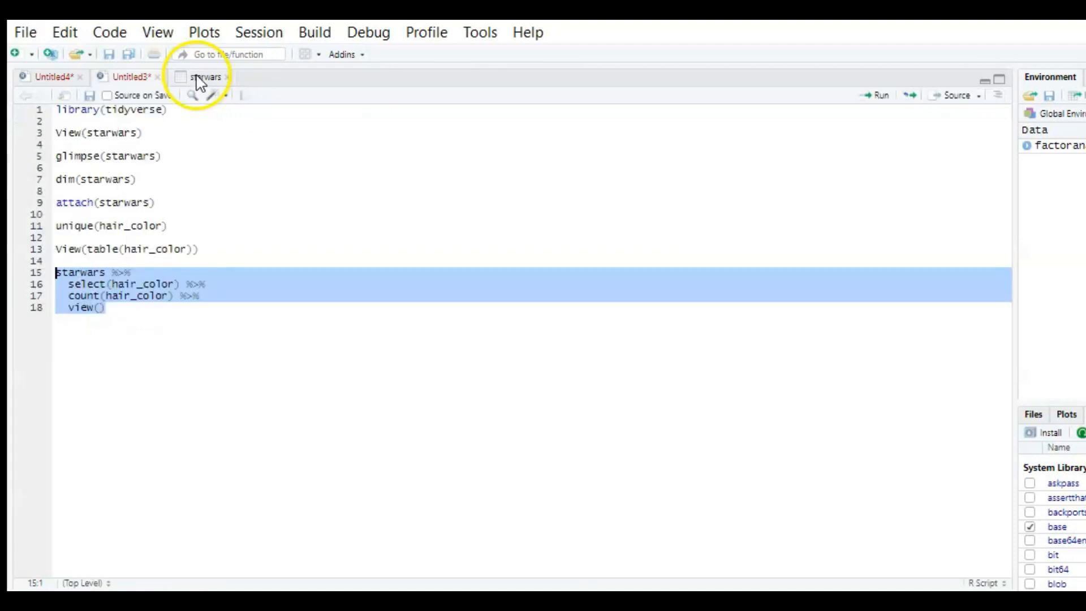
{"action": "left_click", "coordinate": [218, 375]}
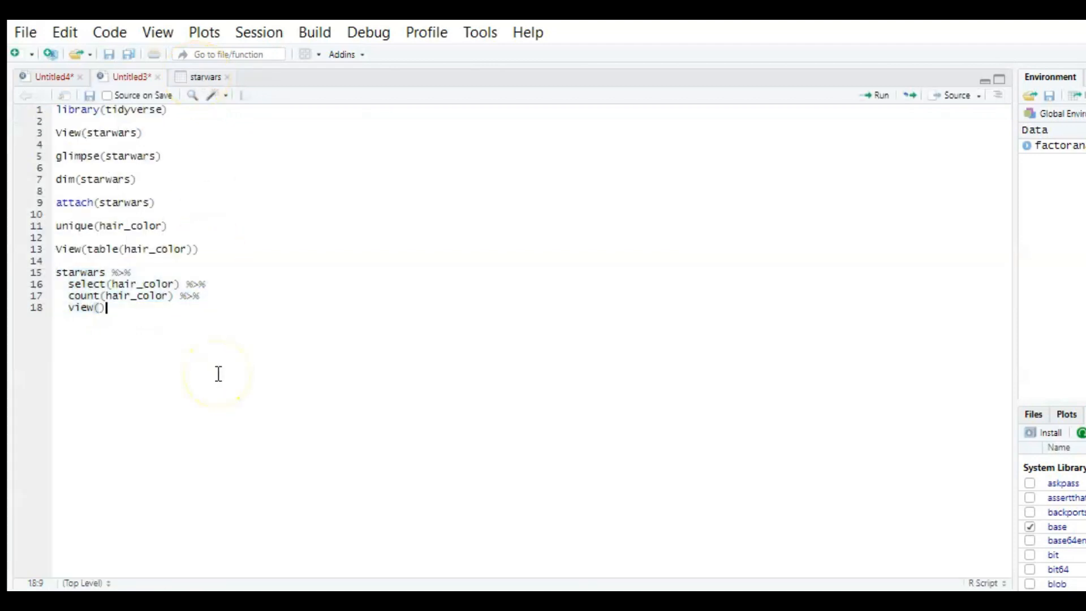
{"action": "left_click", "coordinate": [228, 400]}
{"action": "key", "text": "Return"}
{"action": "key", "text": "Return"}
{"action": "type", "text": "View("}
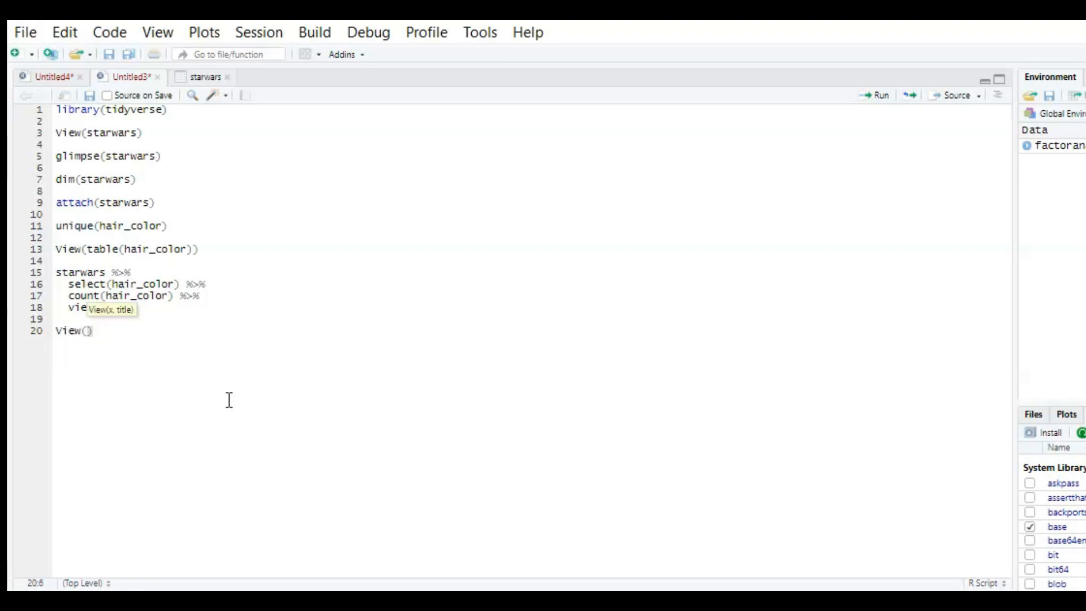
{"action": "type", "text": "starwars["}
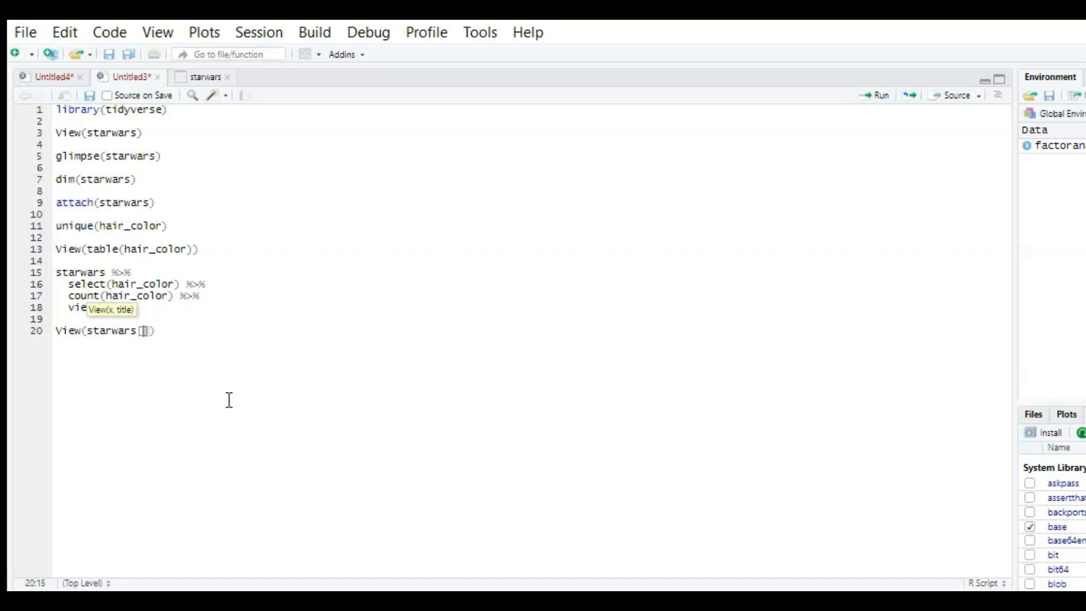
{"action": "type", "text": "is.na"}
{"action": "key", "text": "Return"}
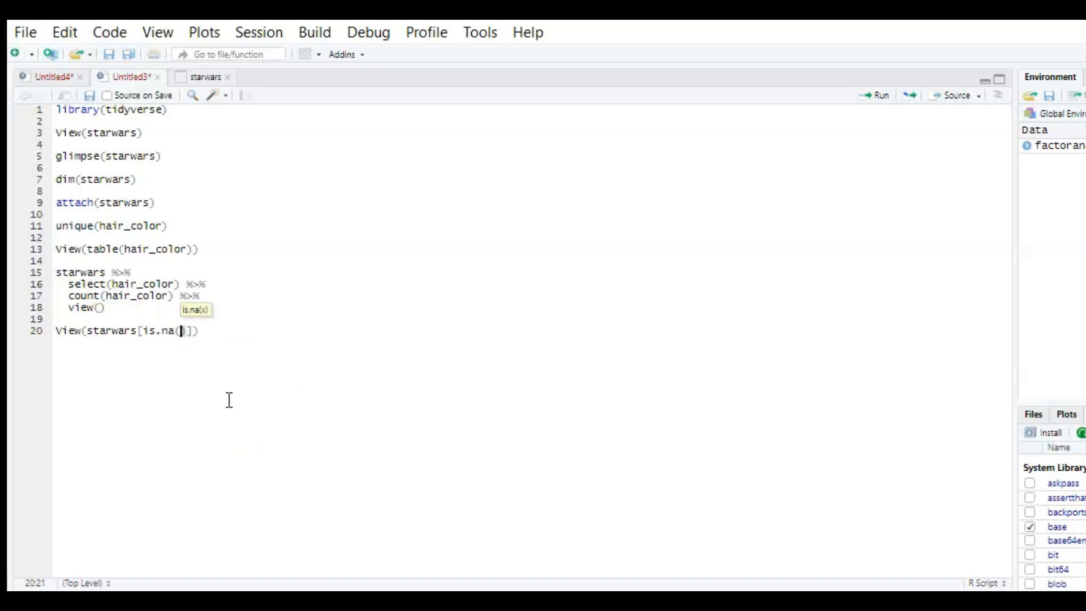
{"action": "type", "text": "hair"}
{"action": "key", "text": "Return"}
{"action": "left_click", "coordinate": [250, 332]}
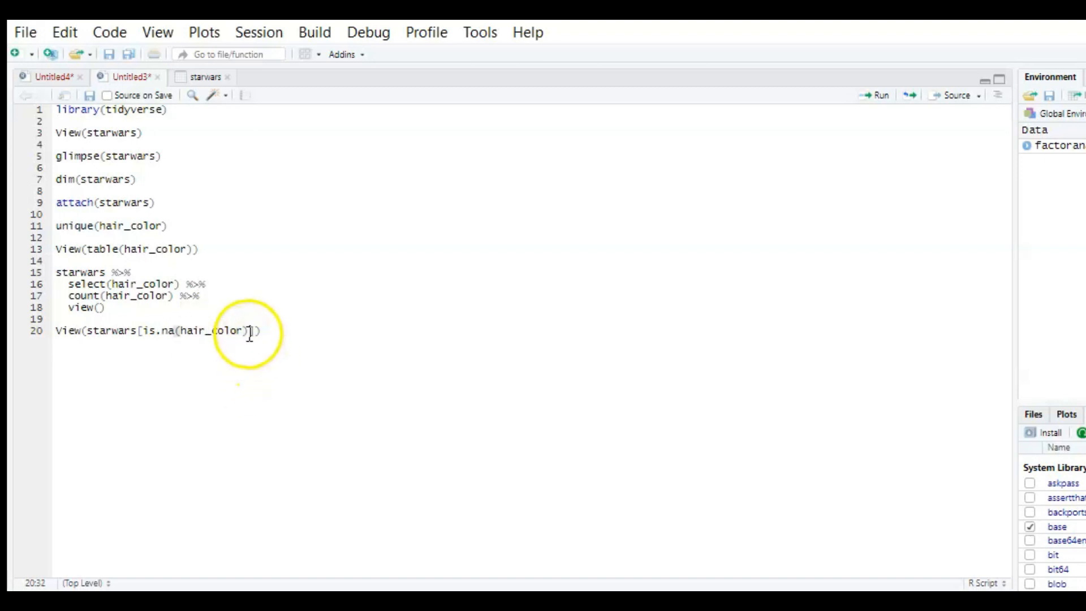
{"action": "left_click", "coordinate": [249, 332]}
{"action": "type", "text": ","}
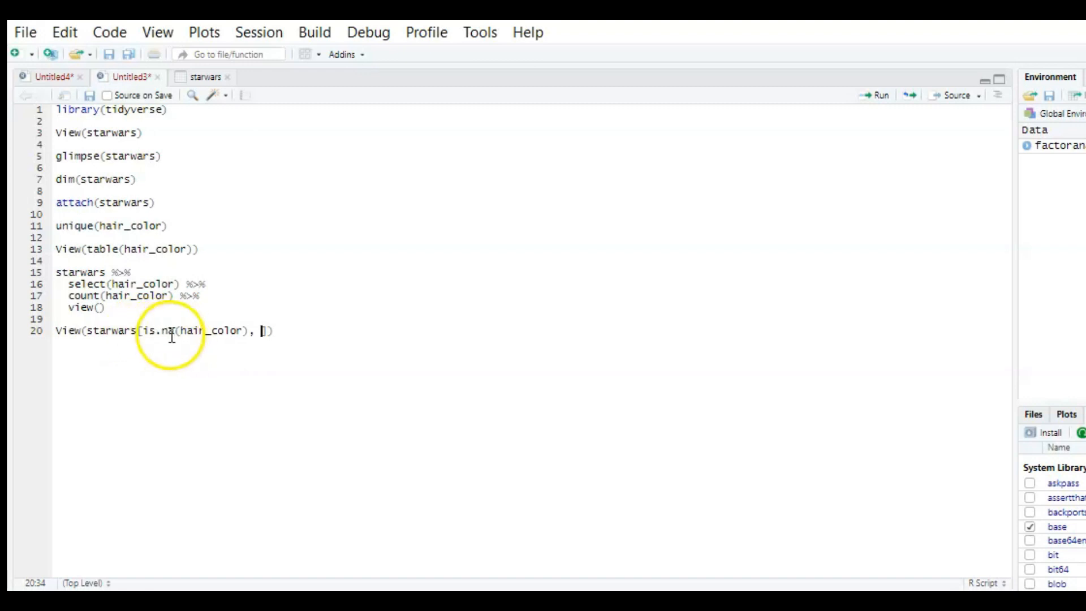
Run the View(starwars[is.na(hair_color), ]) line and look over the species column of the filtered rows
{"action": "left_click", "coordinate": [303, 335]}
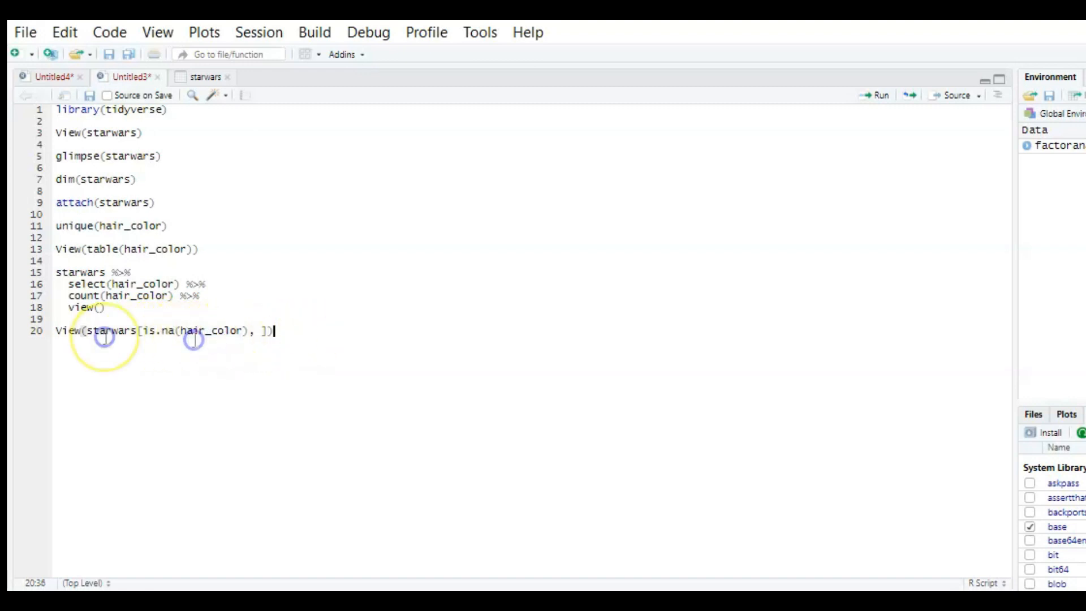
{"action": "left_click", "coordinate": [39, 330]}
{"action": "key", "text": "ctrl+Return"}
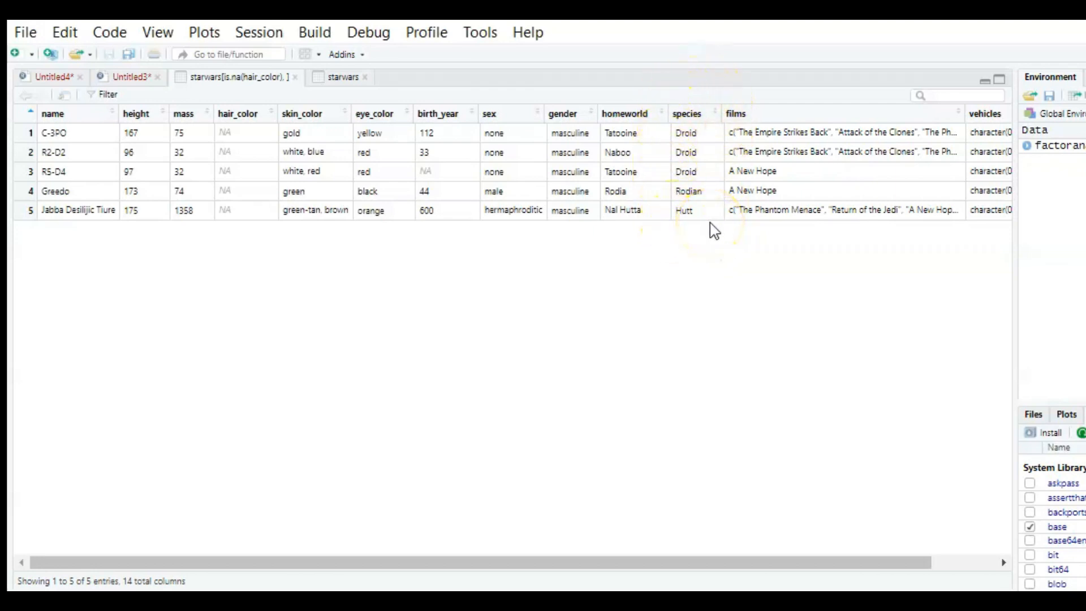
{"action": "left_click_drag", "start_coordinate": [711, 227], "coordinate": [707, 147]}
{"action": "left_click", "coordinate": [704, 268]}
{"action": "left_click", "coordinate": [600, 265]}
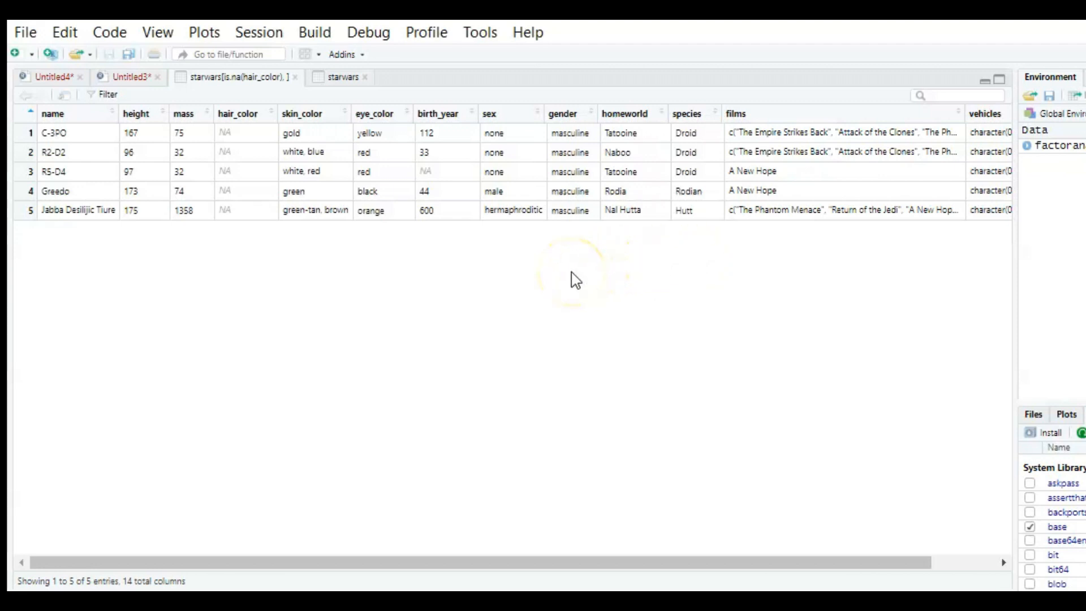